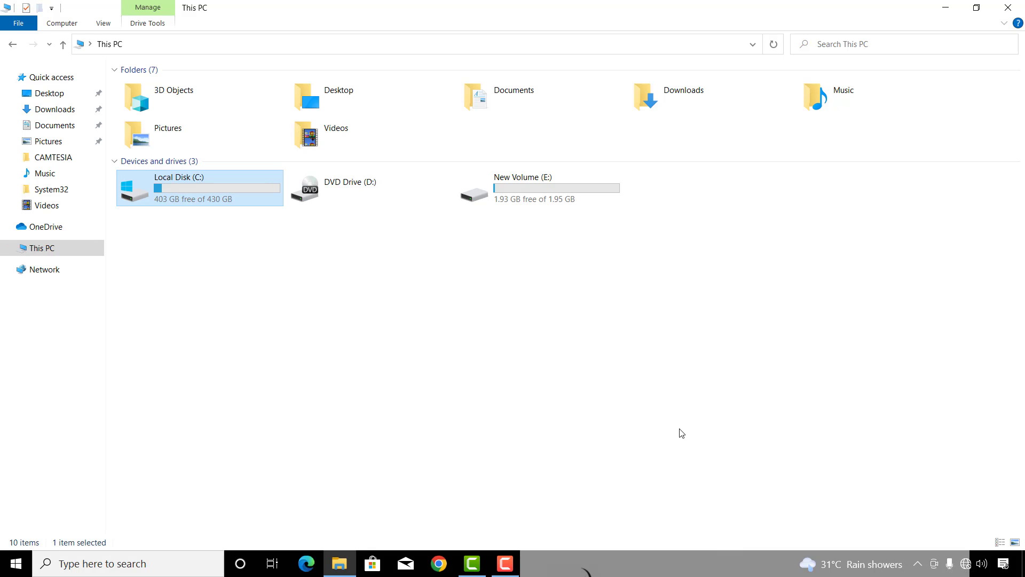
Choose Turn on BitLocker from the Local Disk (C:) context menu in This PC
{"action": "left_click", "coordinate": [489, 464]}
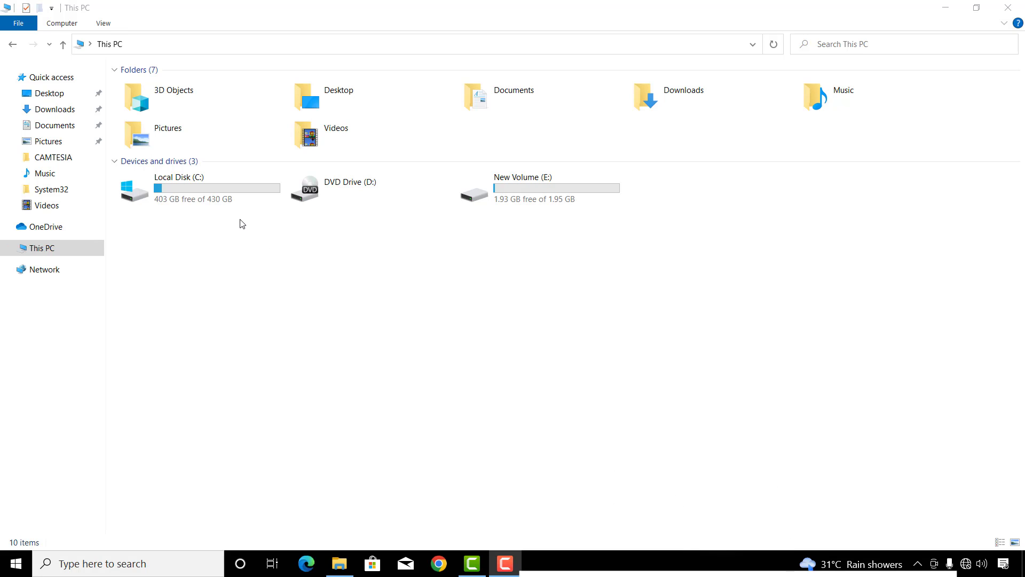
{"action": "right_click", "coordinate": [228, 196]}
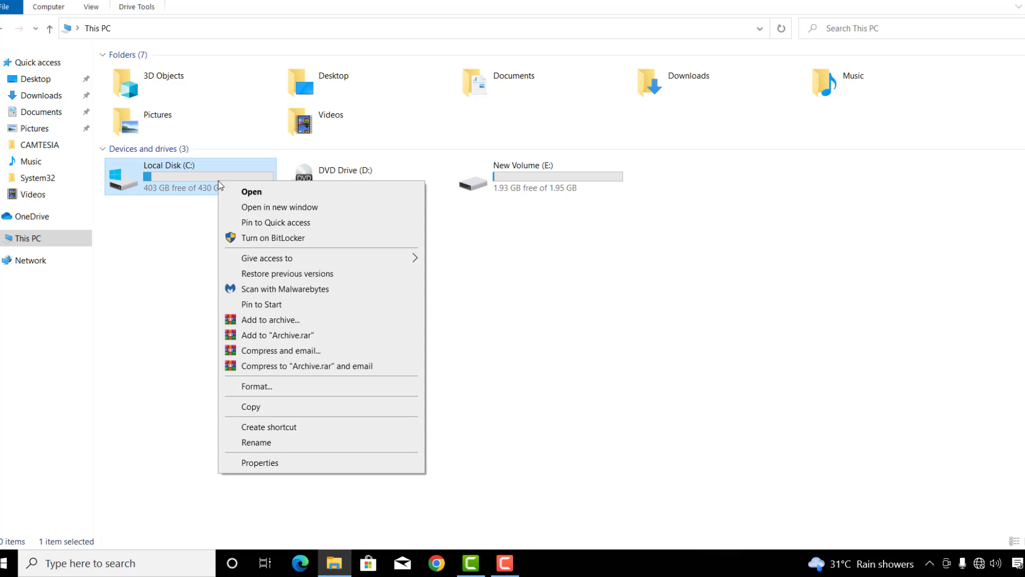
{"action": "left_click", "coordinate": [273, 238]}
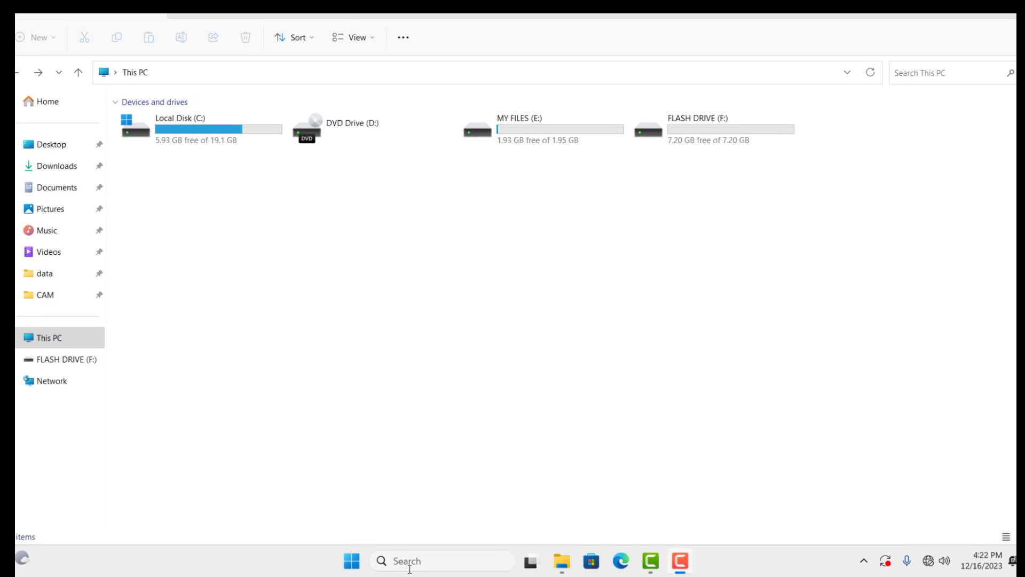
Search the taskbar for gpedit and open the Edit group policy result
{"action": "left_click", "coordinate": [412, 562]}
{"action": "type", "text": "gpedit"}
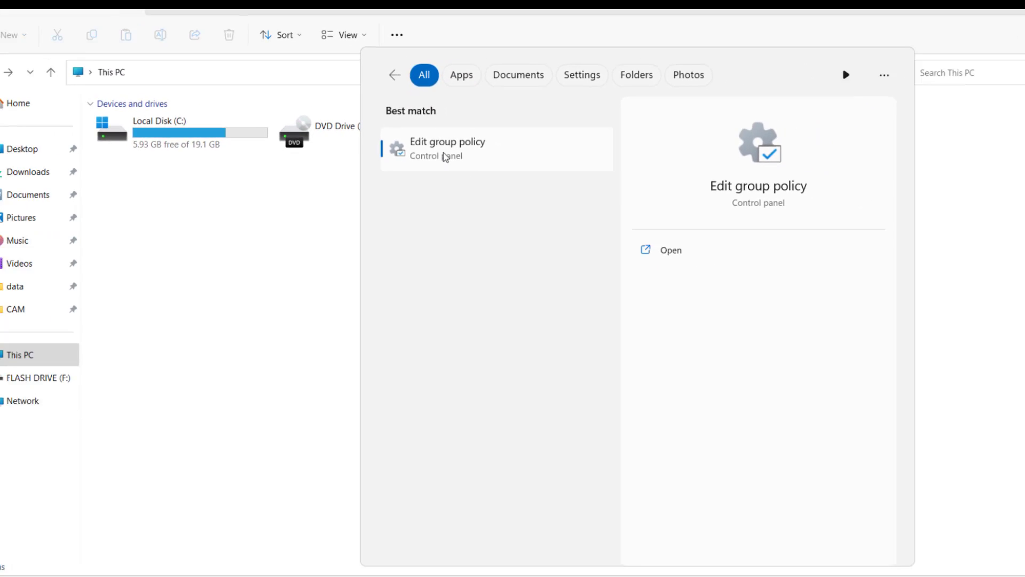
{"action": "left_click", "coordinate": [445, 155]}
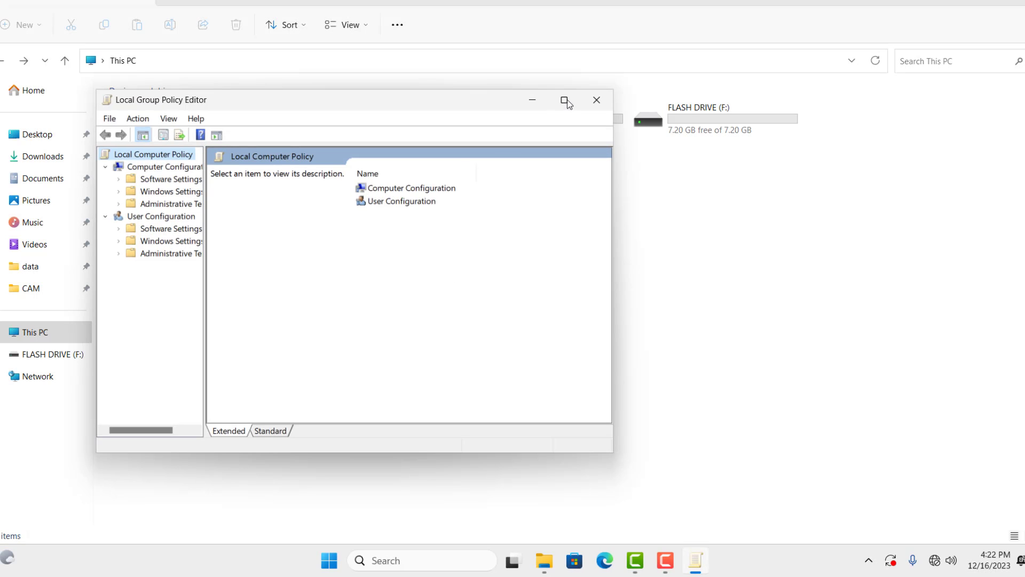
Maximize the editor, widen the tree, and select Require additional authentication at startup under Operating System Drives
{"action": "left_click", "coordinate": [562, 114]}
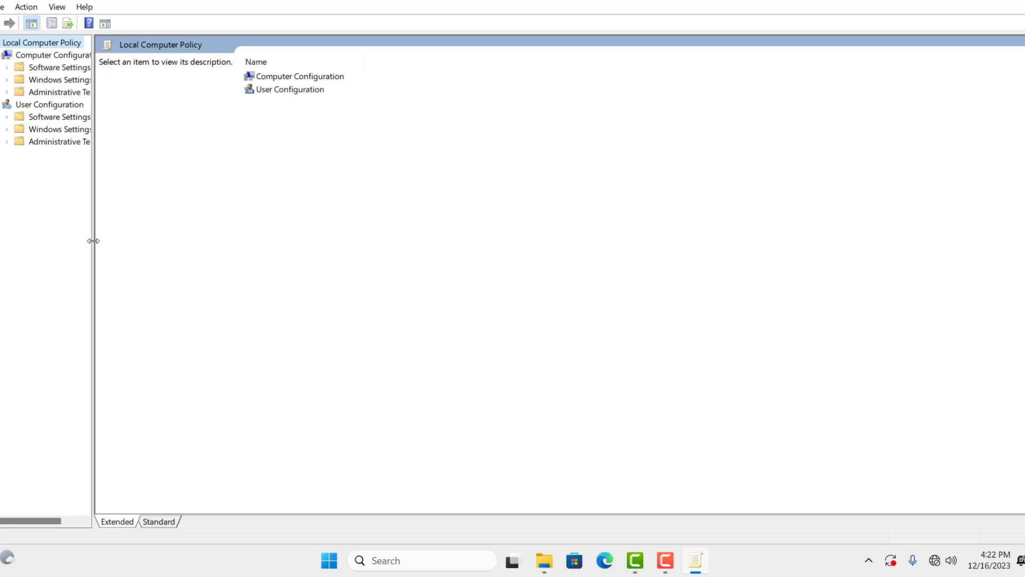
{"action": "left_click_drag", "start_coordinate": [92, 239], "coordinate": [174, 245]}
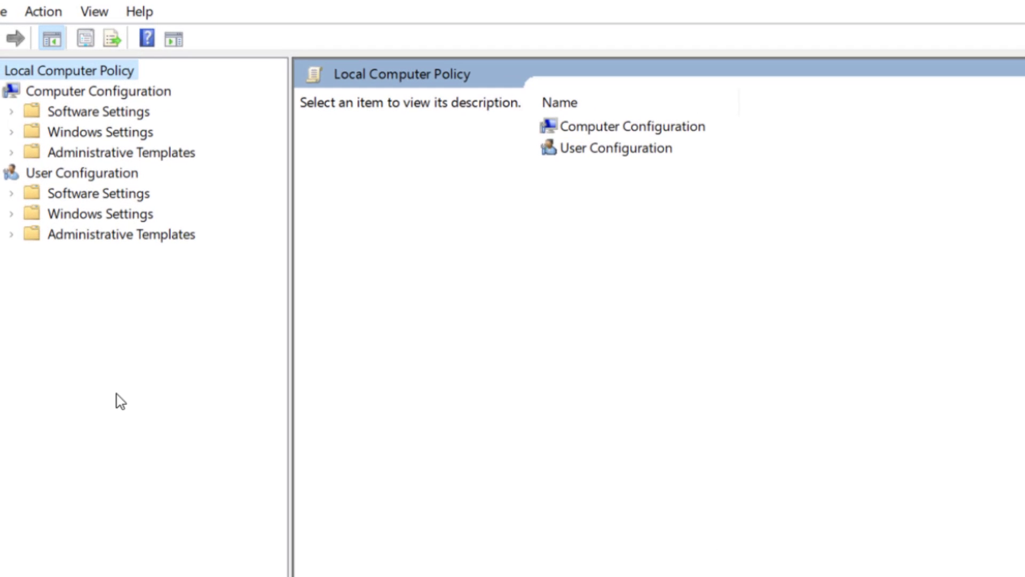
{"action": "double_click", "coordinate": [123, 154]}
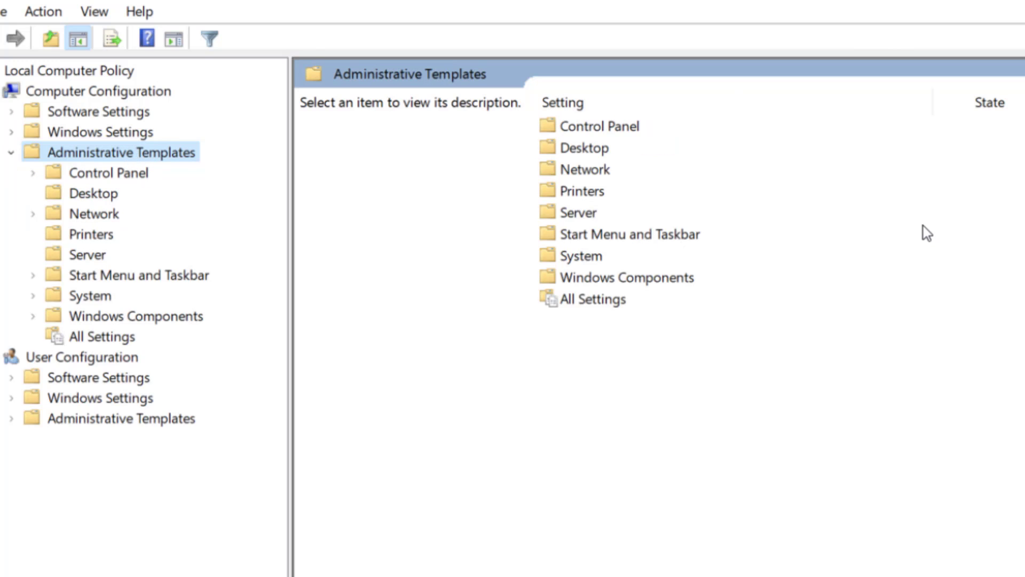
{"action": "double_click", "coordinate": [610, 279]}
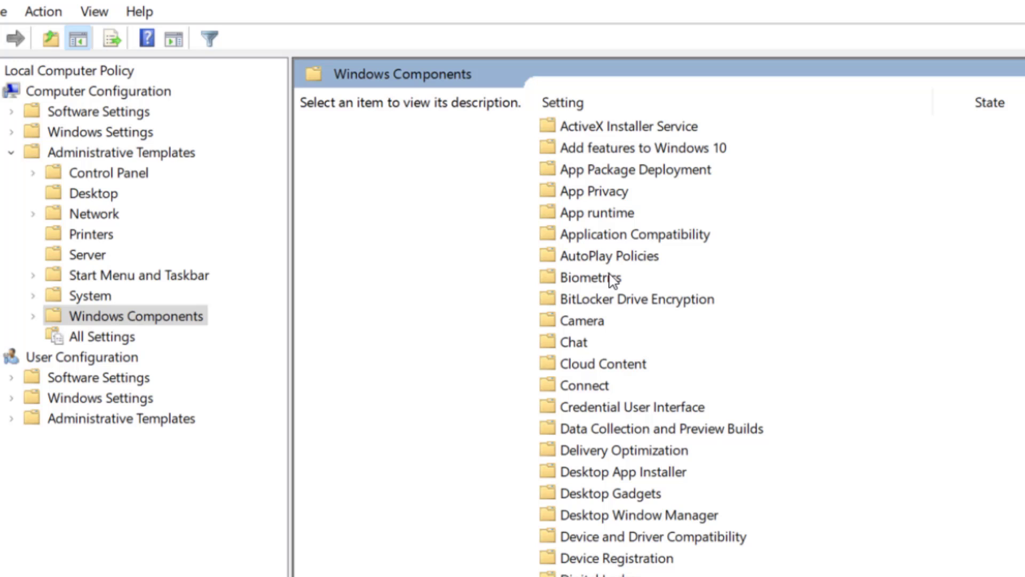
{"action": "double_click", "coordinate": [618, 300]}
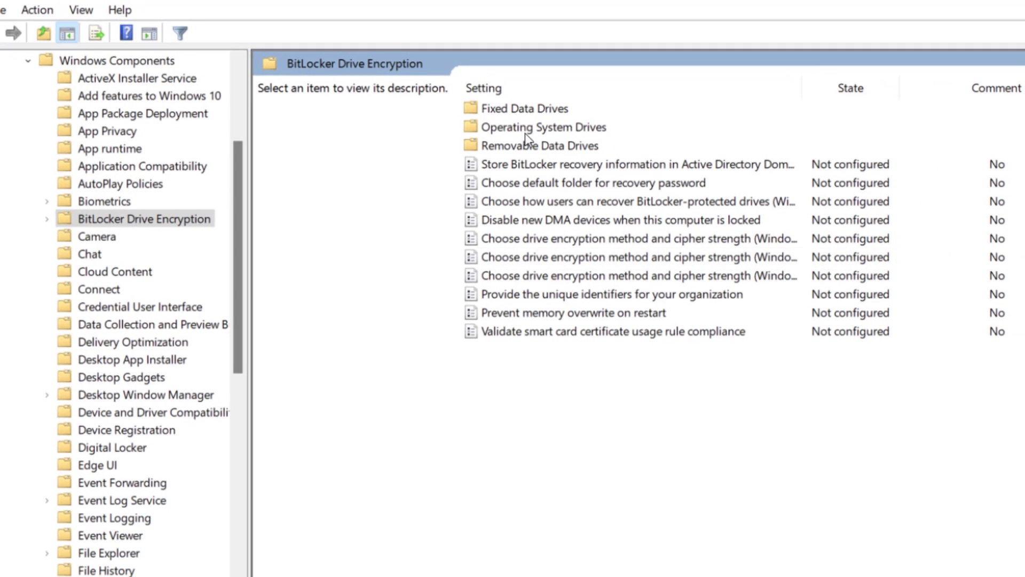
{"action": "double_click", "coordinate": [545, 128]}
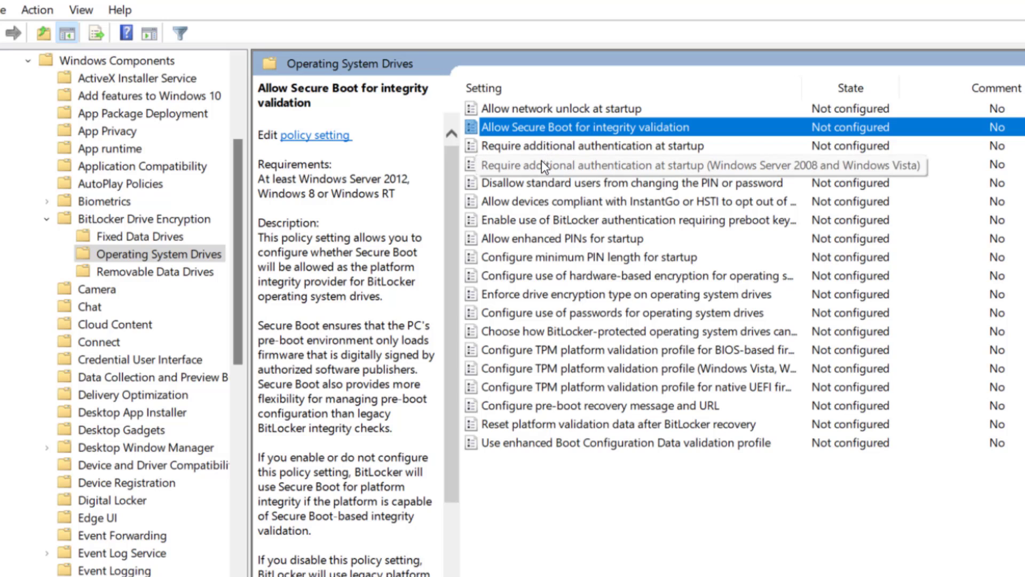
{"action": "left_click", "coordinate": [557, 147]}
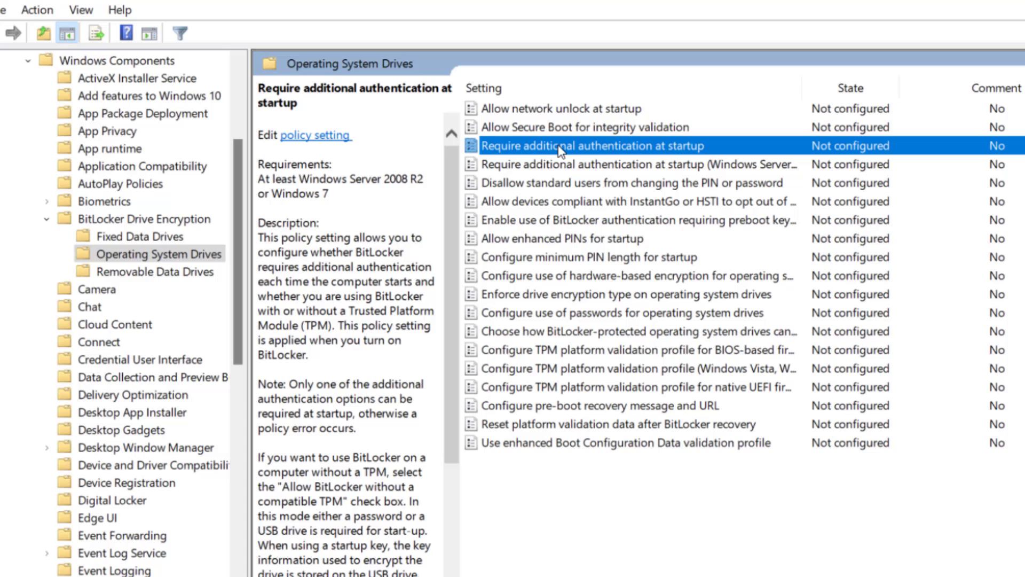
Set Require additional authentication at startup to Enabled, apply it, and close the editor
{"action": "double_click", "coordinate": [561, 152]}
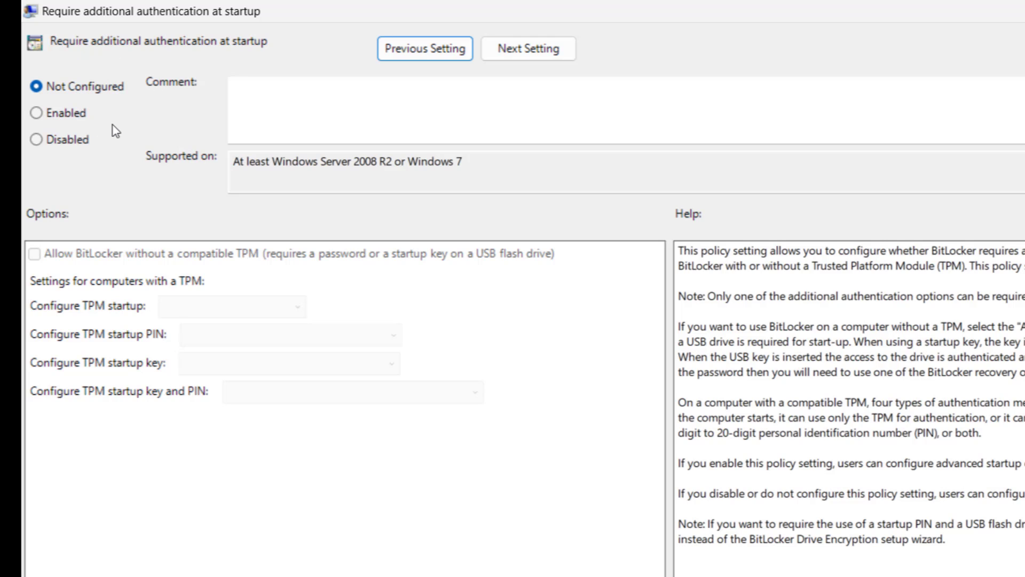
{"action": "left_click", "coordinate": [36, 113]}
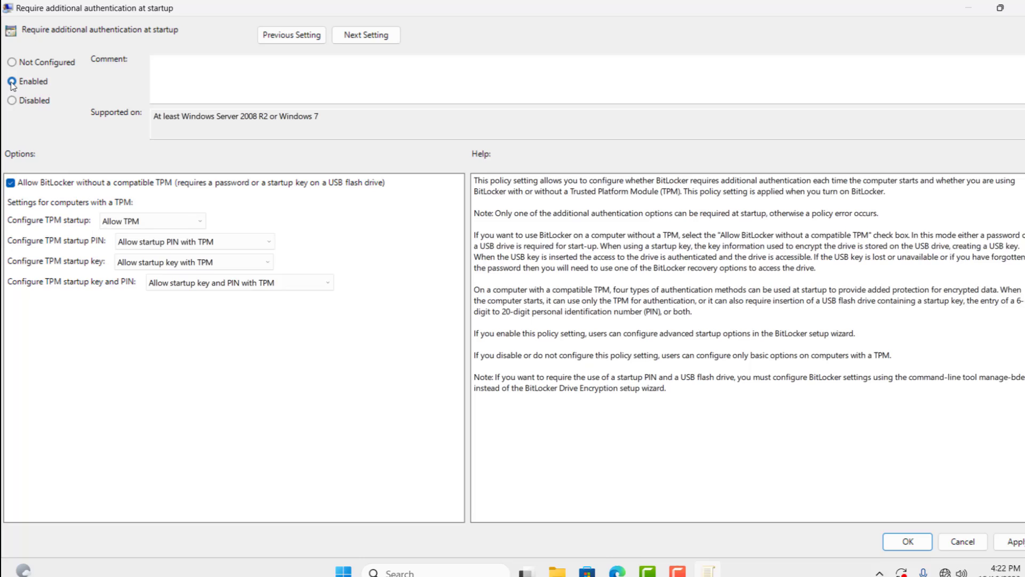
{"action": "left_click", "coordinate": [996, 530]}
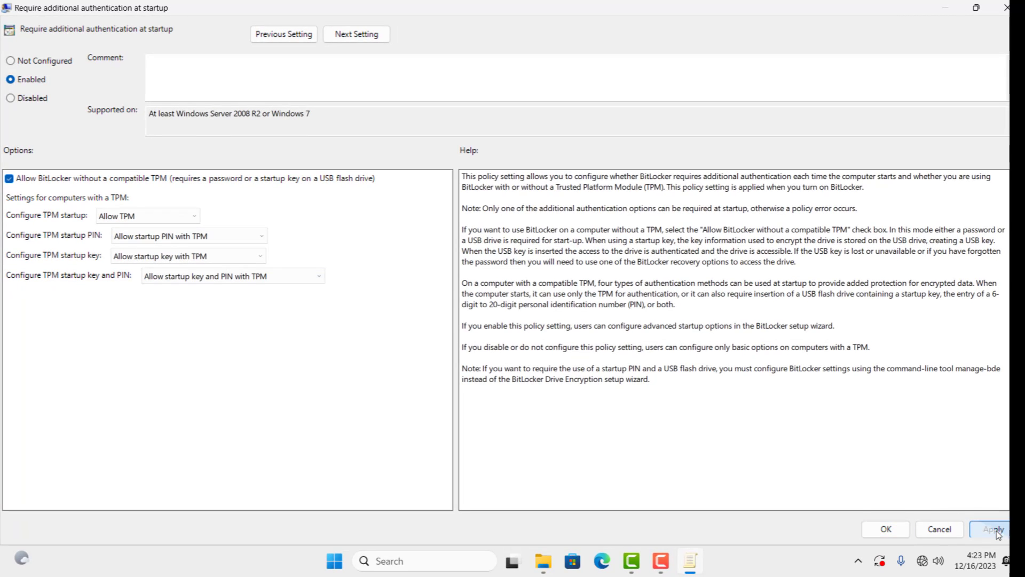
{"action": "left_click", "coordinate": [886, 528]}
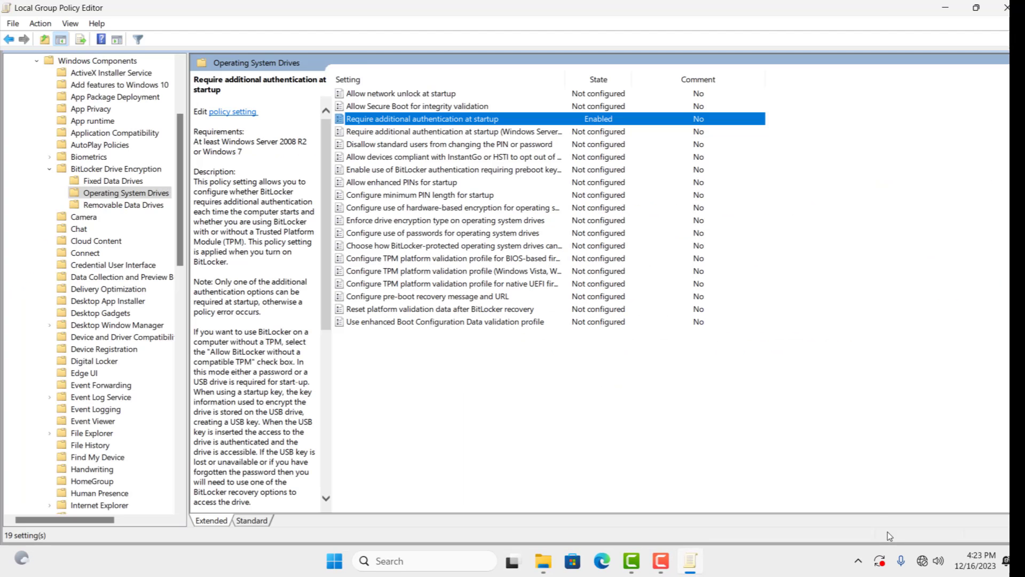
{"action": "left_click", "coordinate": [1006, 8]}
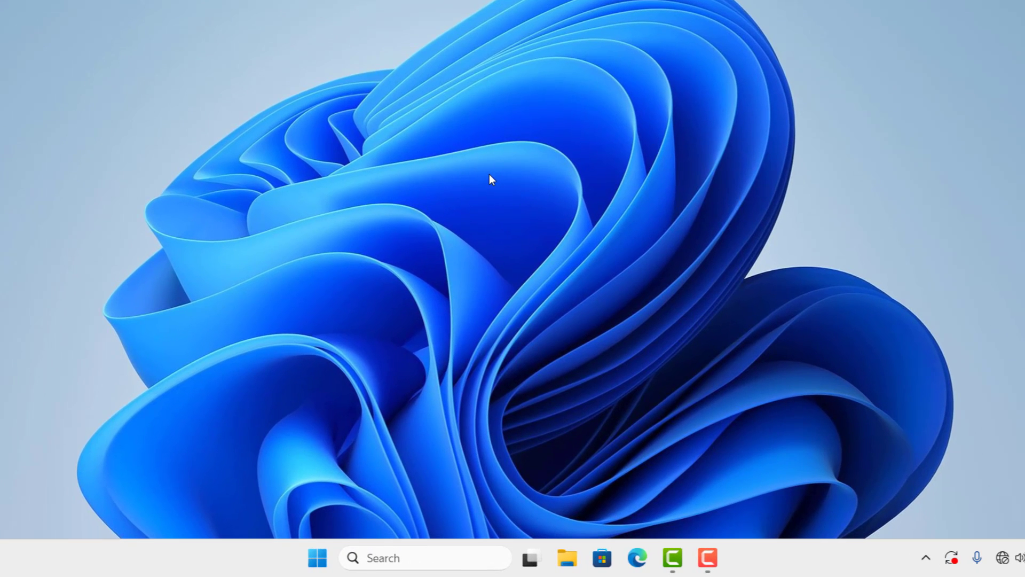
Open File Explorer at This PC and maximize the window with Win+Up
{"action": "left_click", "coordinate": [567, 557]}
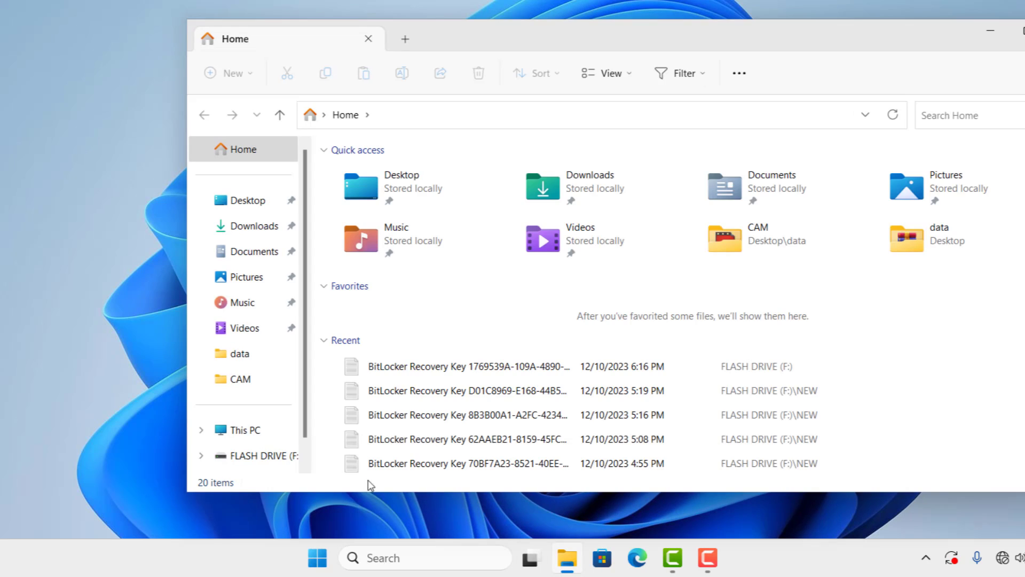
{"action": "left_click", "coordinate": [255, 427]}
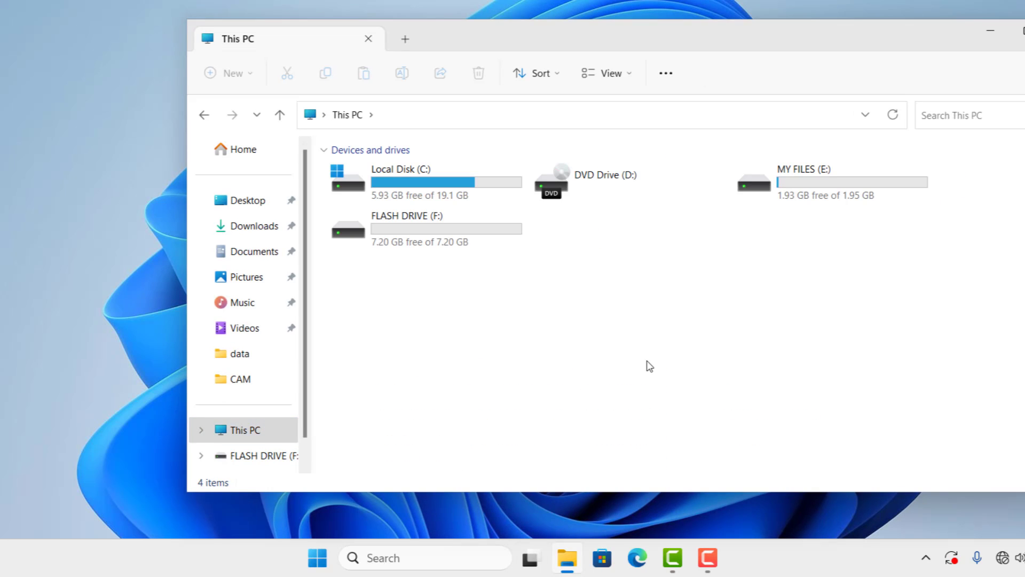
{"action": "key", "text": "super+Up"}
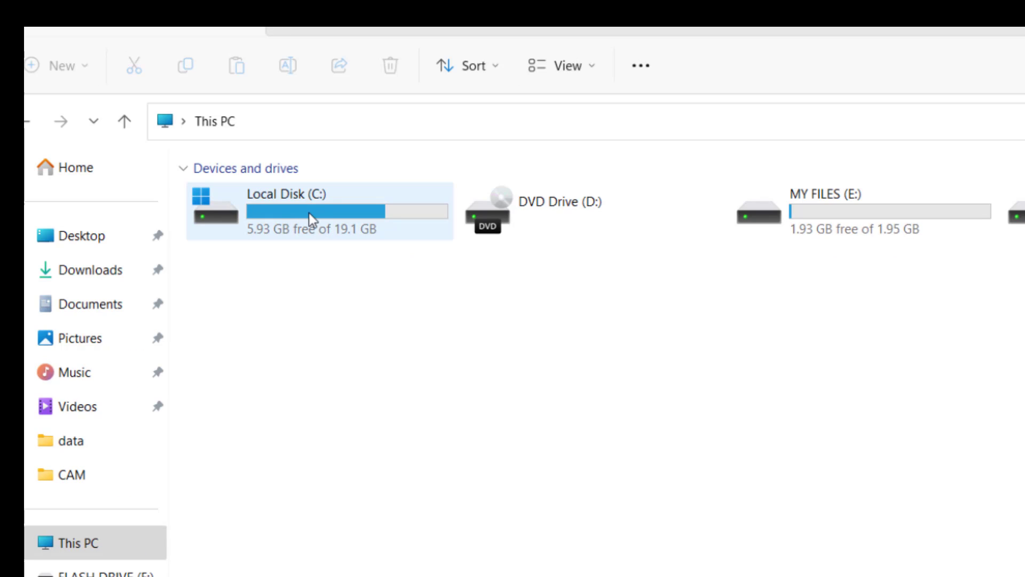
Launch Turn on BitLocker for Local Disk (C:) from its right-click menu
{"action": "right_click", "coordinate": [309, 213]}
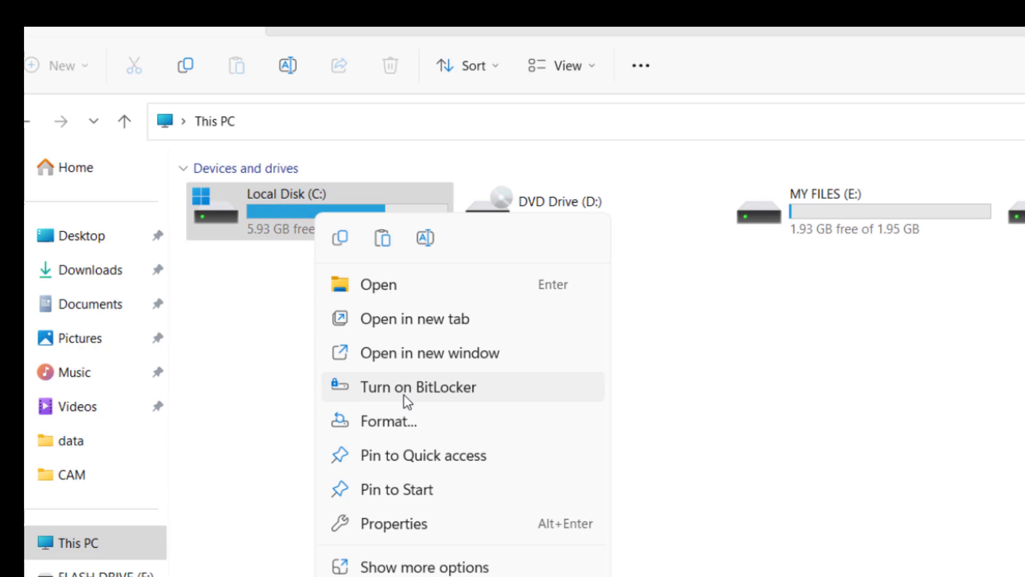
{"action": "left_click", "coordinate": [418, 400]}
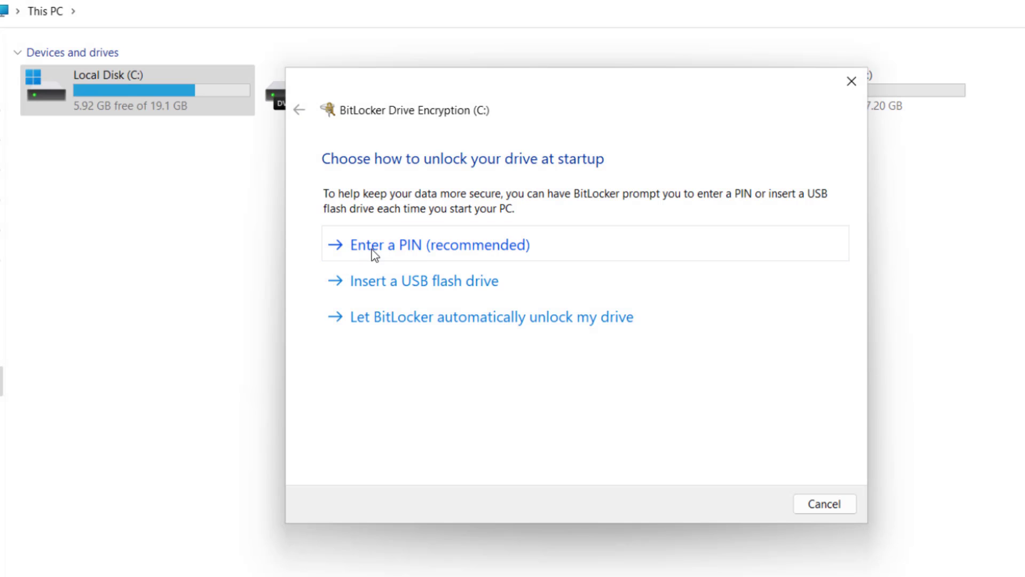
Choose PIN unlock for C:, enter and confirm the six-digit startup PIN, then set it
{"action": "left_click", "coordinate": [408, 250]}
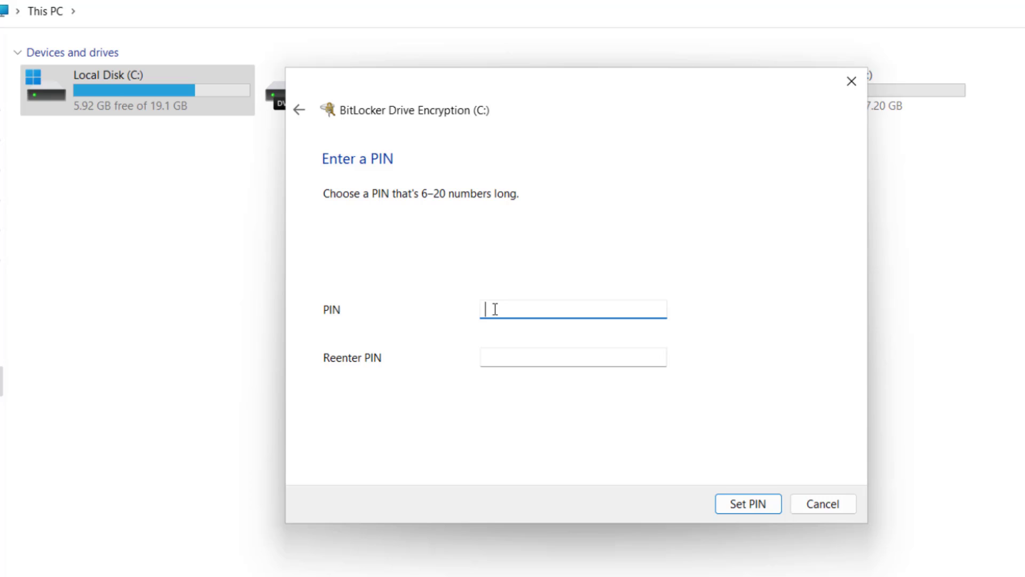
{"action": "type", "text": "123456"}
{"action": "left_click", "coordinate": [574, 354]}
{"action": "type", "text": "123"}
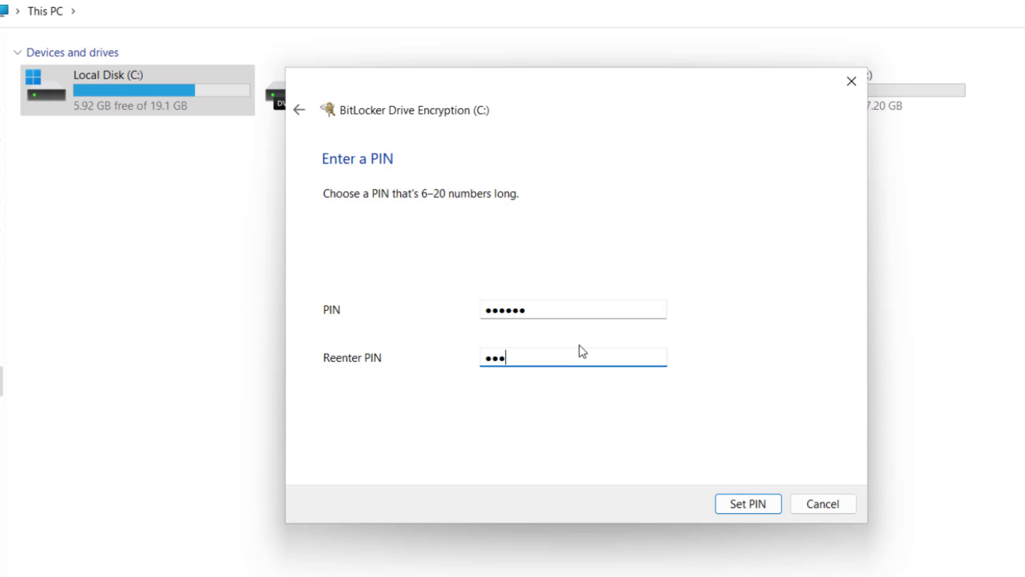
{"action": "type", "text": "4"}
{"action": "key", "text": "BackSpace"}
{"action": "type", "text": "456"}
{"action": "left_click", "coordinate": [745, 504]}
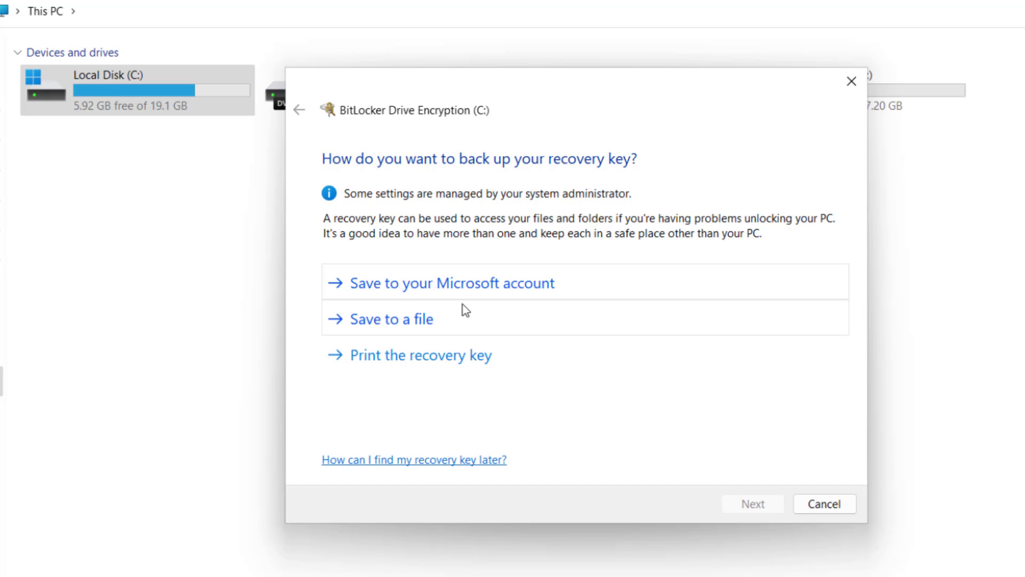
Save the recovery key file to FLASH DRIVE (F:) after MY FILES (E:) is rejected
{"action": "left_click", "coordinate": [389, 323]}
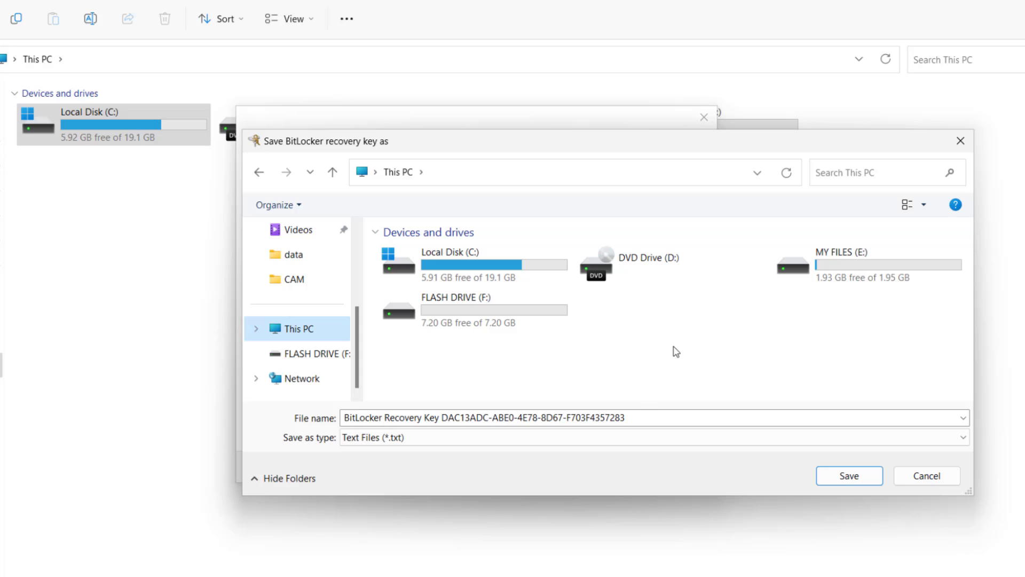
{"action": "left_click", "coordinate": [865, 278]}
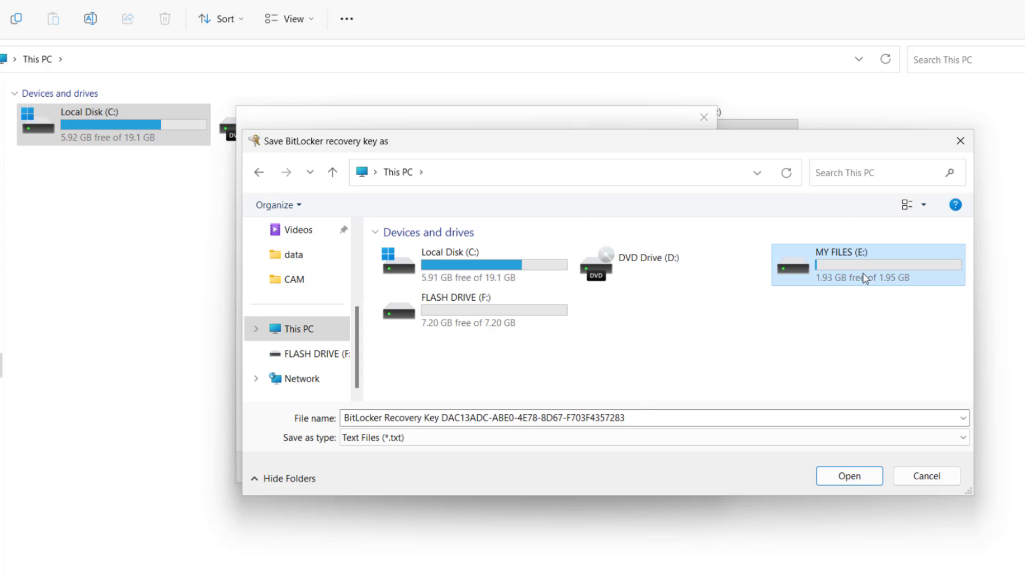
{"action": "double_click", "coordinate": [865, 278]}
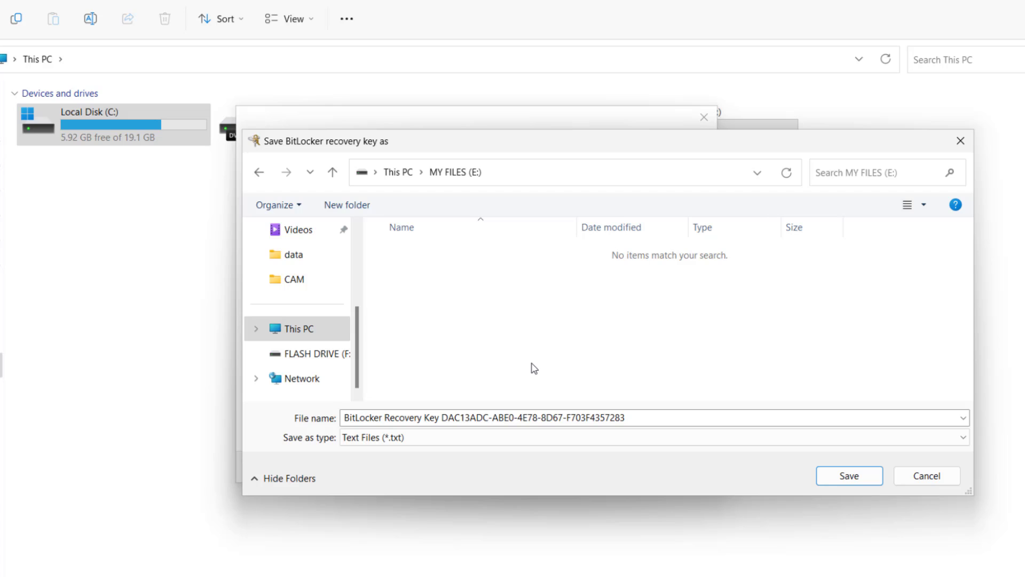
{"action": "left_click", "coordinate": [848, 476]}
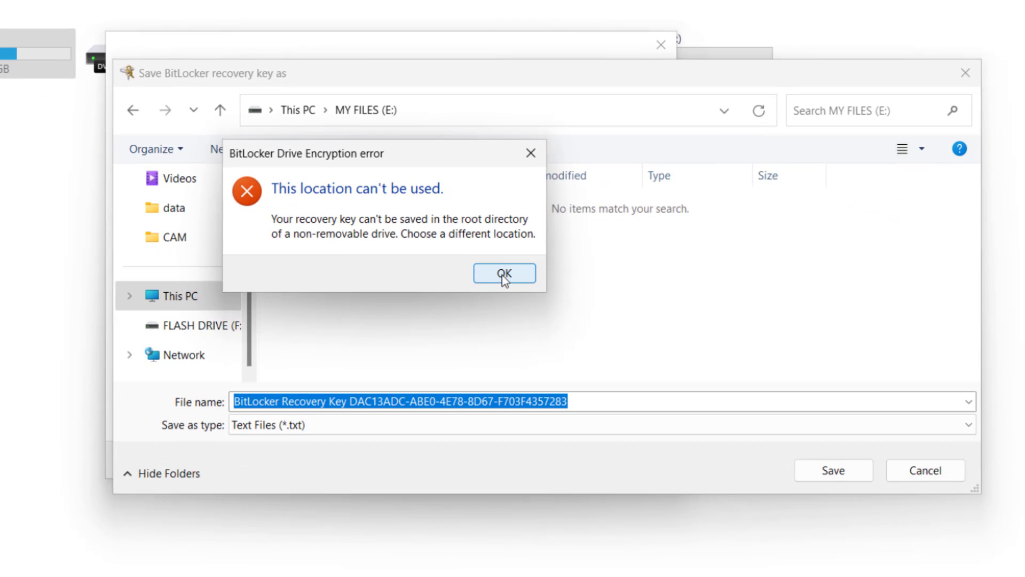
{"action": "left_click", "coordinate": [505, 278]}
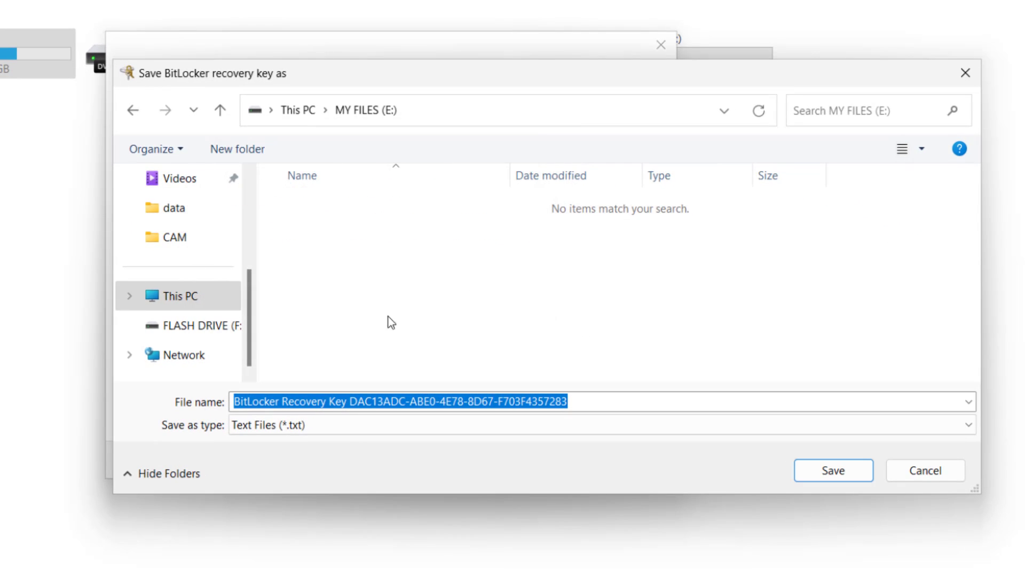
{"action": "left_click", "coordinate": [182, 328]}
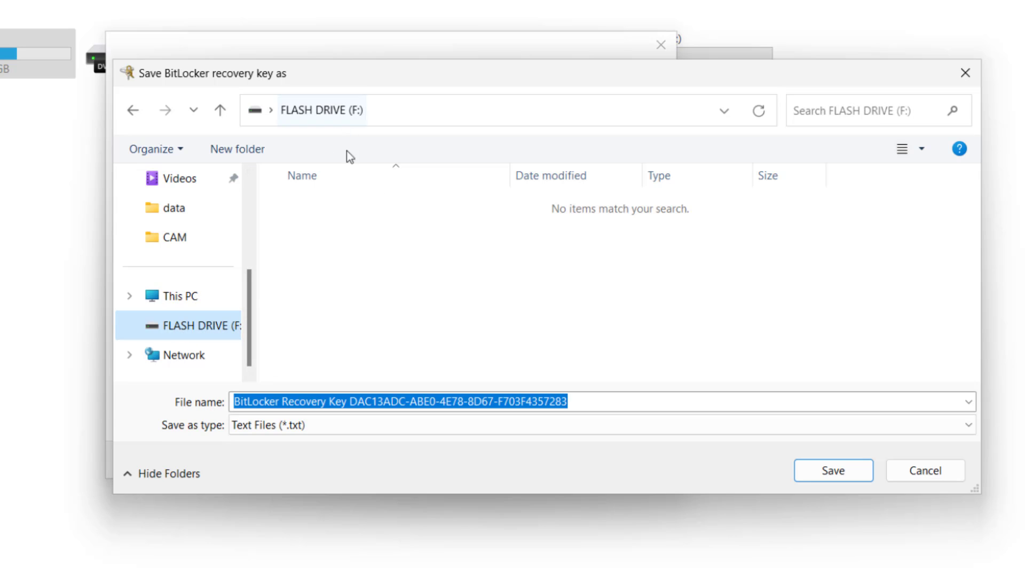
{"action": "left_click", "coordinate": [831, 475]}
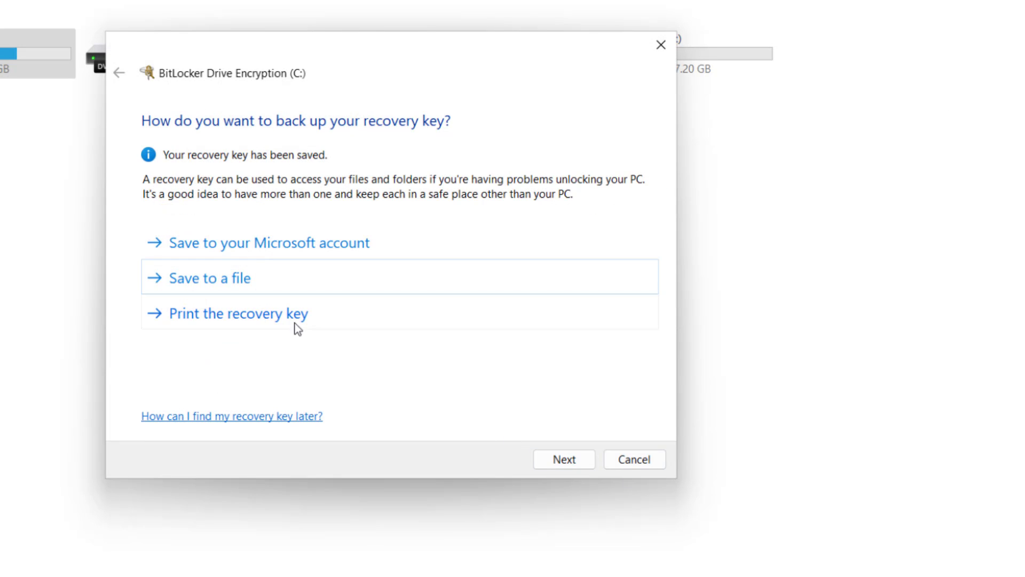
Cancel printing the recovery key and continue past the backup page
{"action": "left_click", "coordinate": [273, 319]}
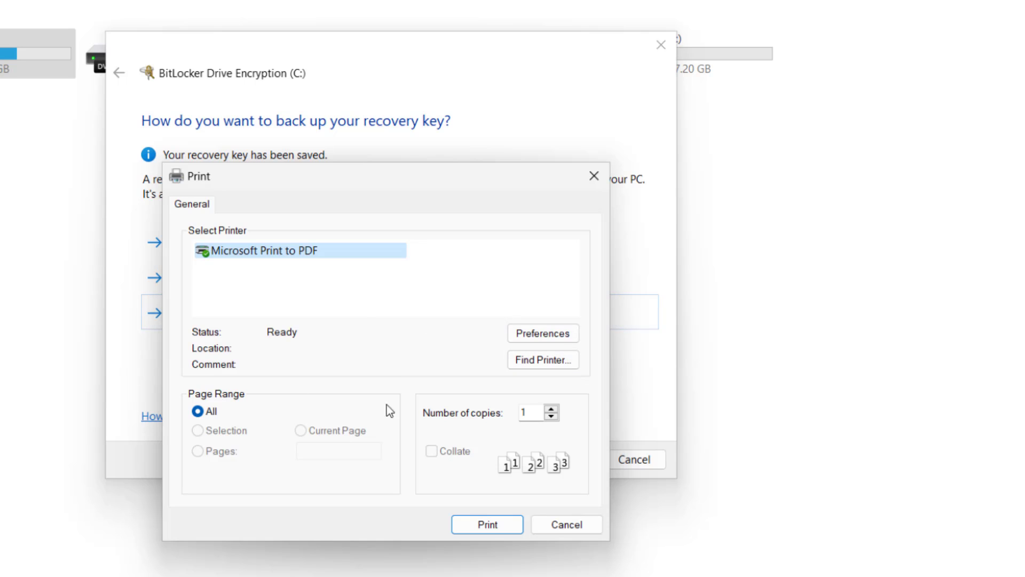
{"action": "left_click", "coordinate": [576, 526]}
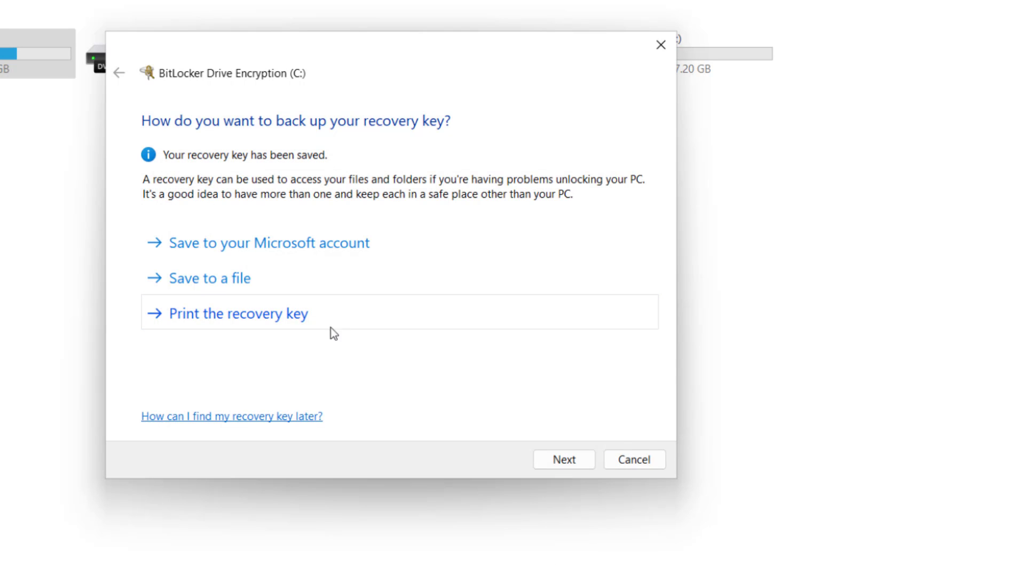
{"action": "left_click", "coordinate": [567, 459]}
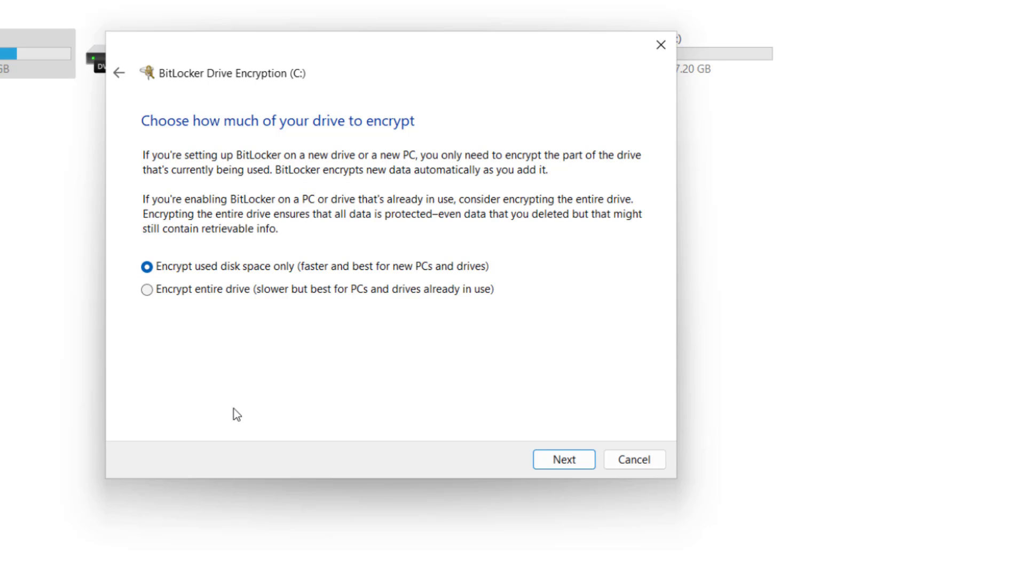
Keep used-space-only encryption and the new encryption mode, then start with the system check
{"action": "left_click", "coordinate": [581, 460]}
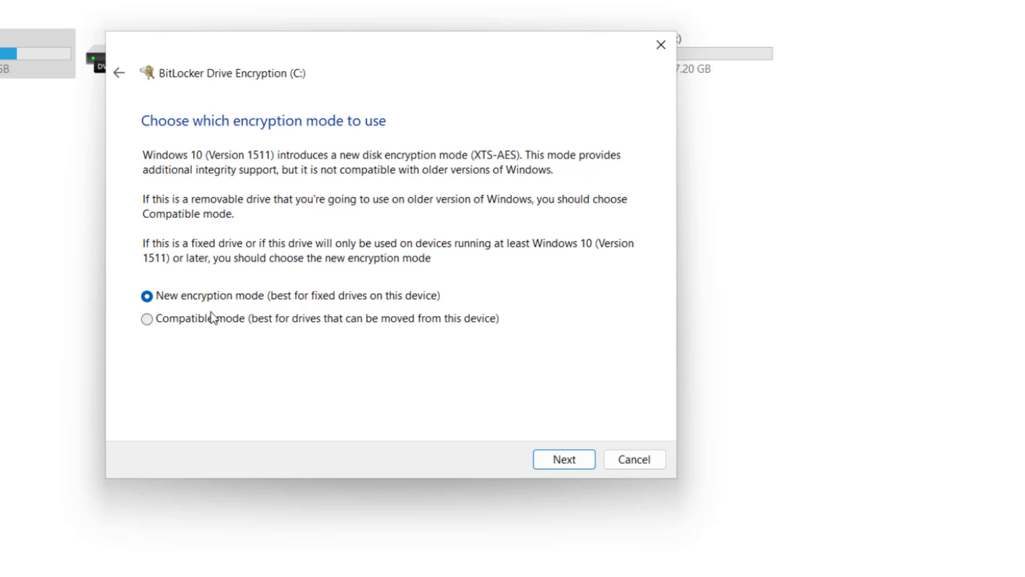
{"action": "left_click", "coordinate": [554, 460]}
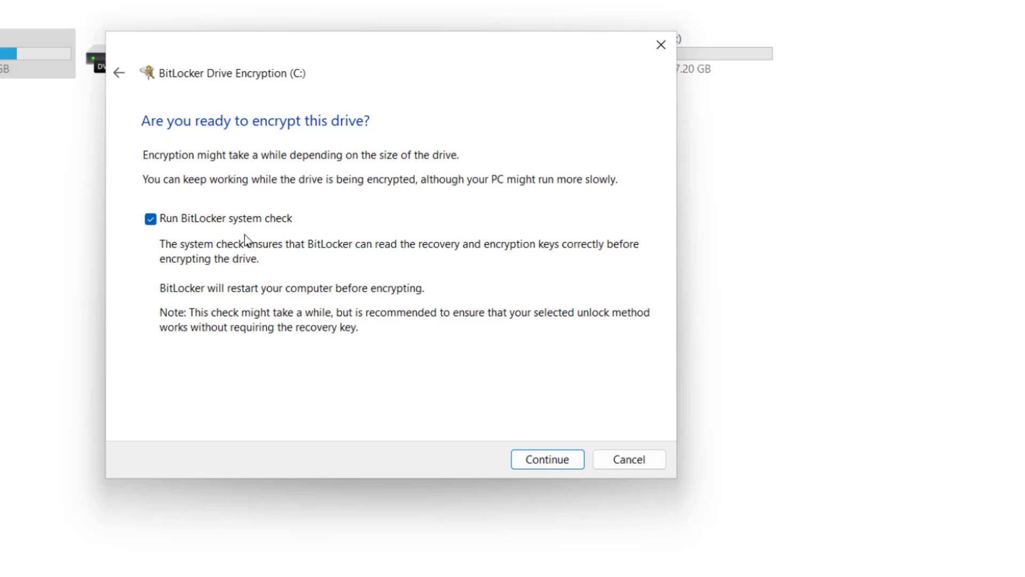
{"action": "left_click", "coordinate": [550, 459]}
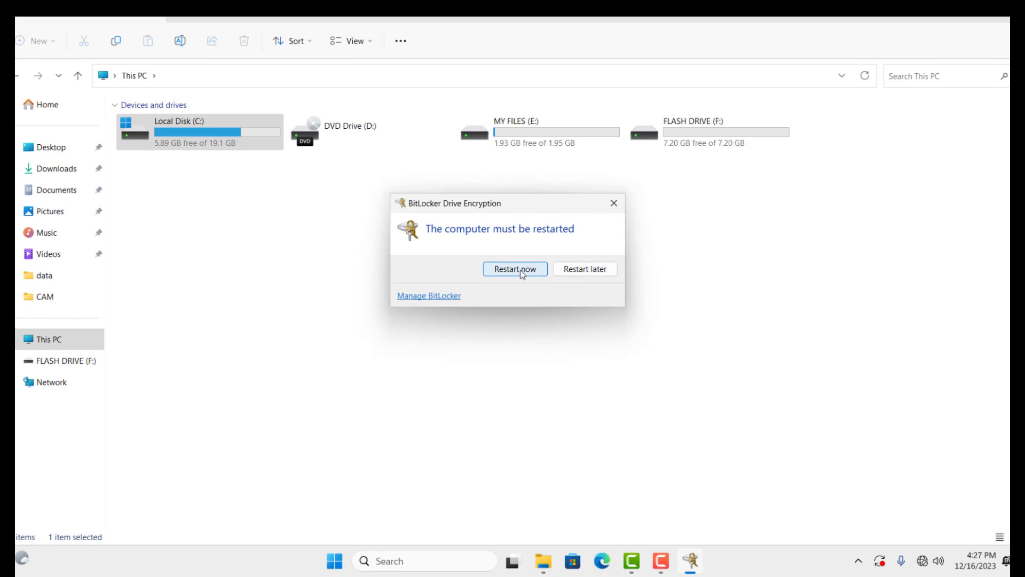
Restart now and enter the startup PIN at the BitLocker pre-boot screen
{"action": "left_click", "coordinate": [516, 269]}
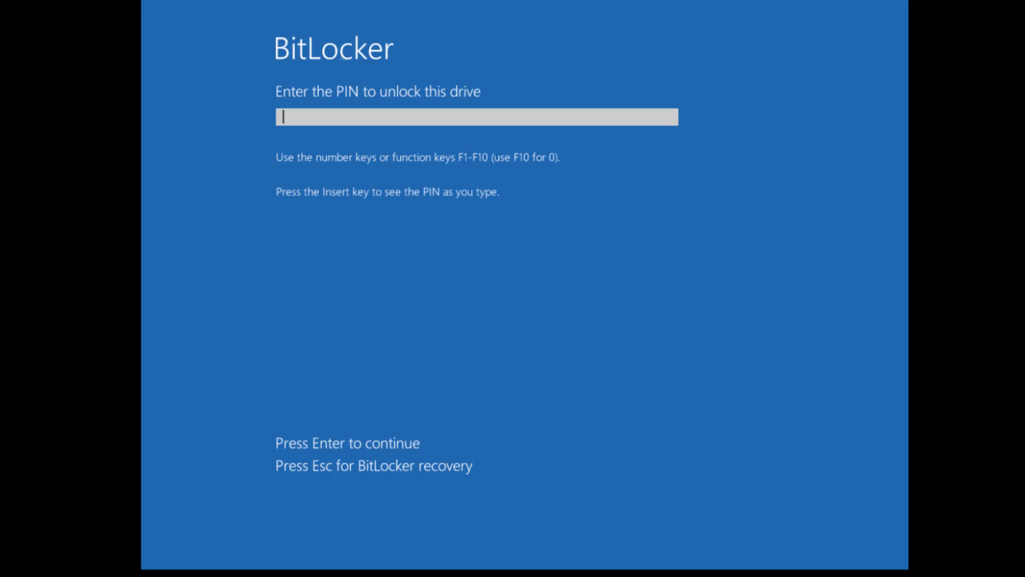
{"action": "type", "text": "123456"}
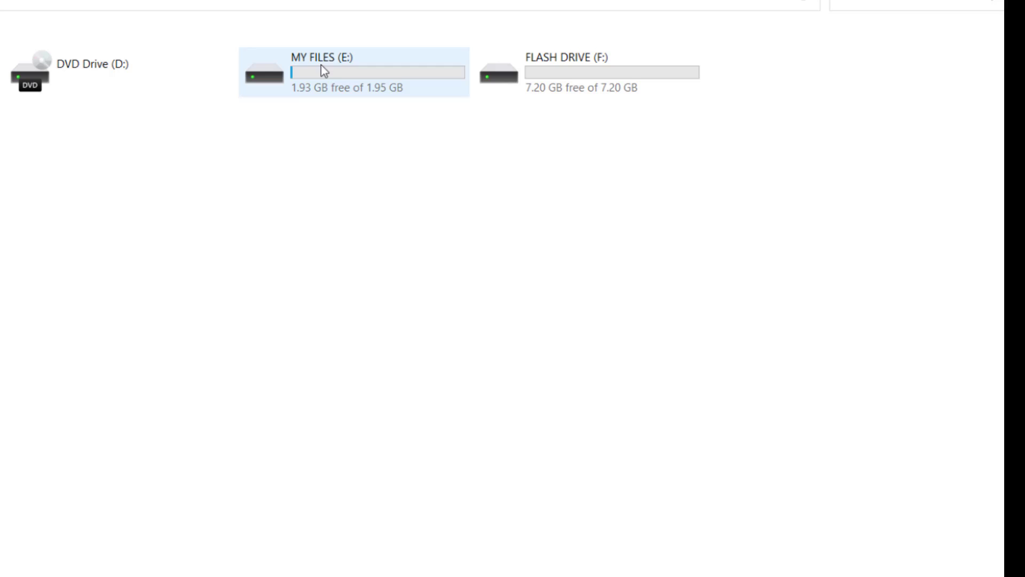
Turn on BitLocker for MY FILES (E:), set to unlock with a password entered twice
{"action": "right_click", "coordinate": [335, 64]}
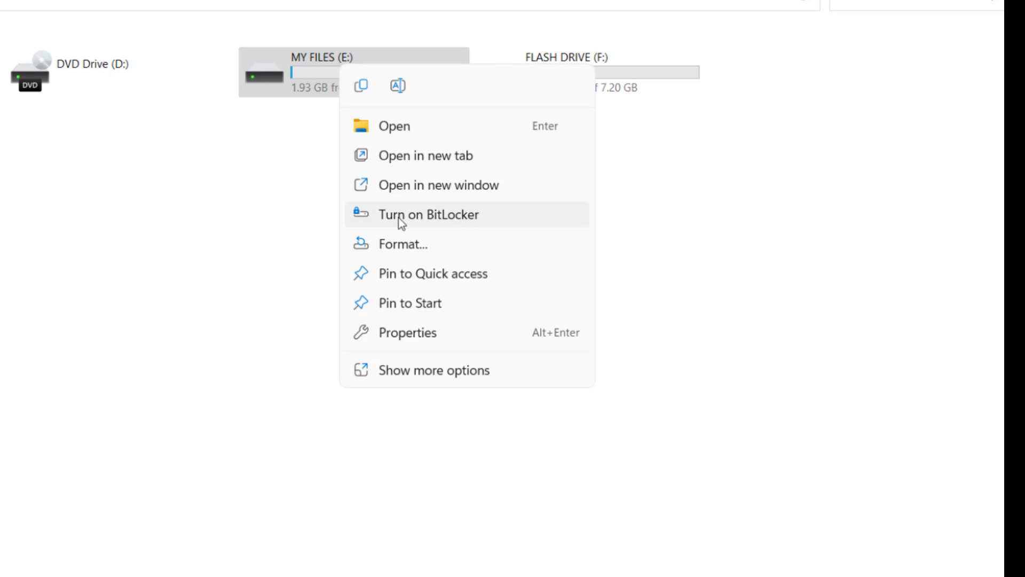
{"action": "left_click", "coordinate": [409, 221]}
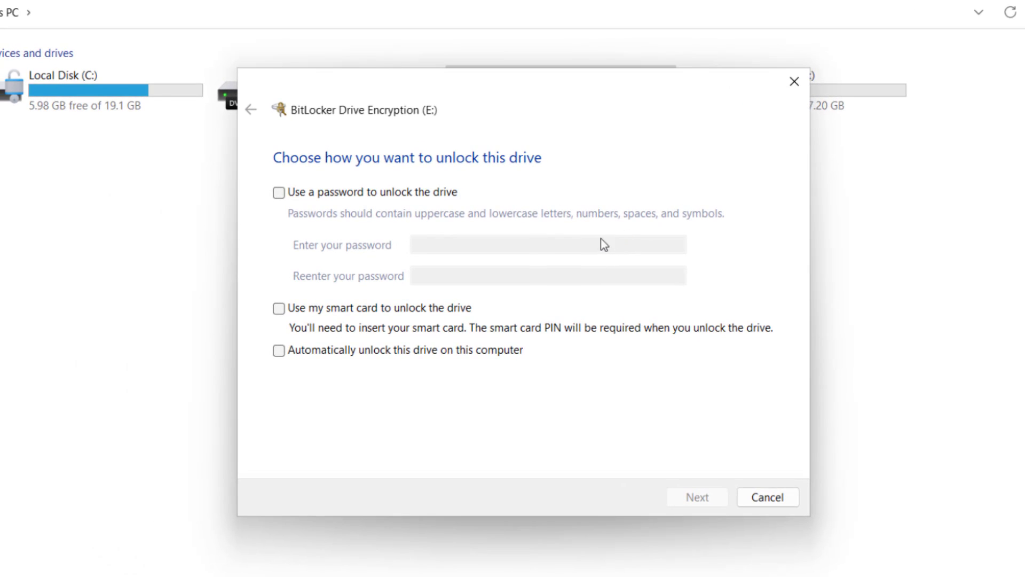
{"action": "left_click", "coordinate": [278, 192]}
{"action": "left_click", "coordinate": [456, 243]}
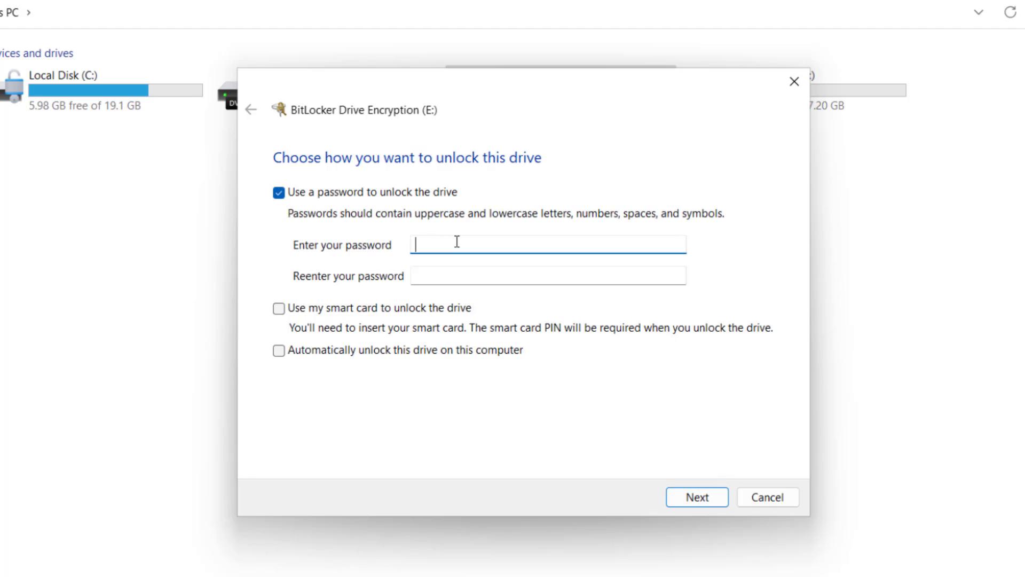
{"action": "type", "text": "**********"}
{"action": "left_click", "coordinate": [553, 270]}
{"action": "type", "text": "**********"}
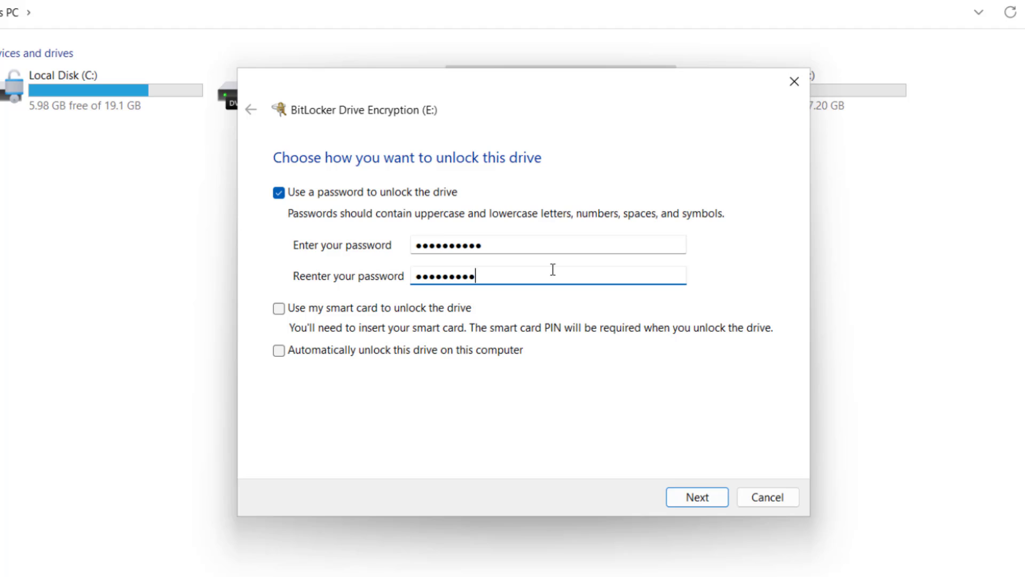
{"action": "left_click", "coordinate": [695, 491]}
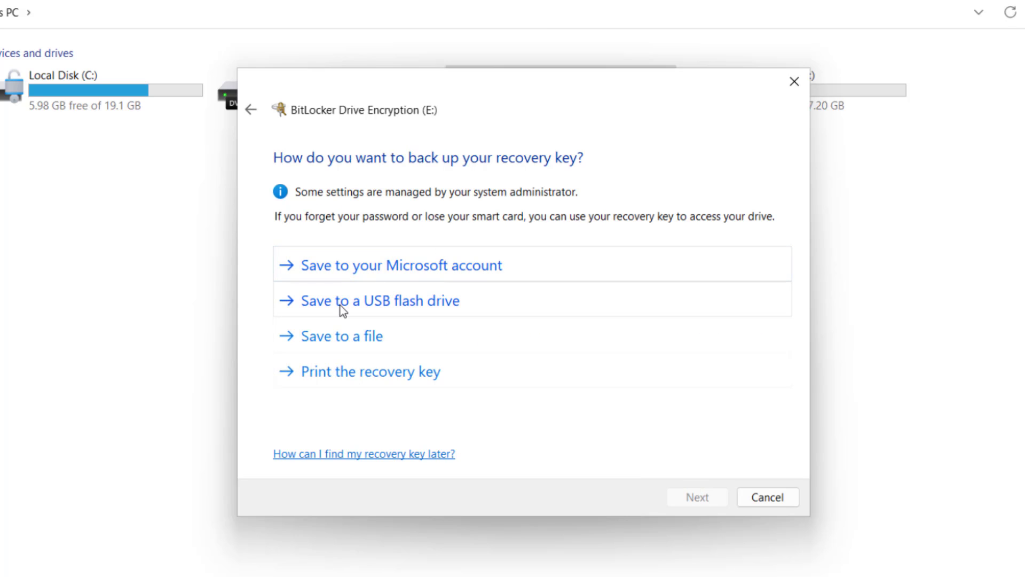
Save E:'s recovery key to the USB flash drive, keep used-space-only and new encryption mode, then start encrypting
{"action": "left_click", "coordinate": [376, 308]}
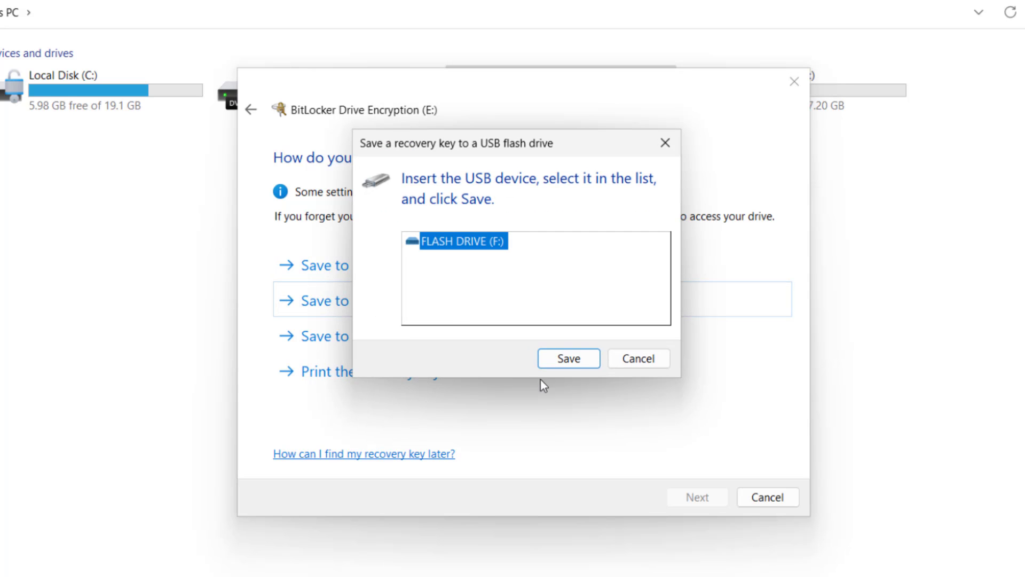
{"action": "left_click", "coordinate": [580, 358]}
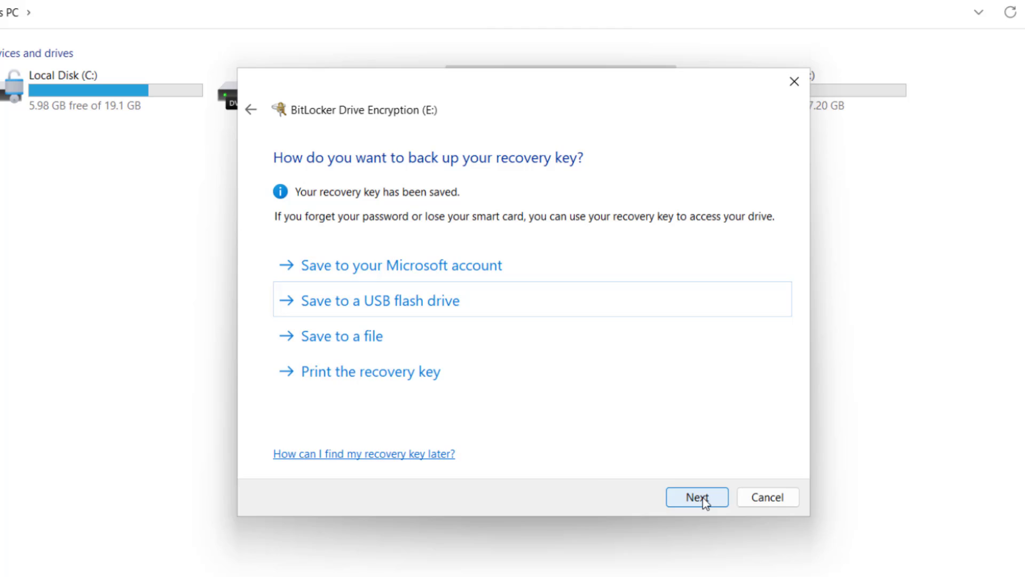
{"action": "left_click", "coordinate": [698, 498]}
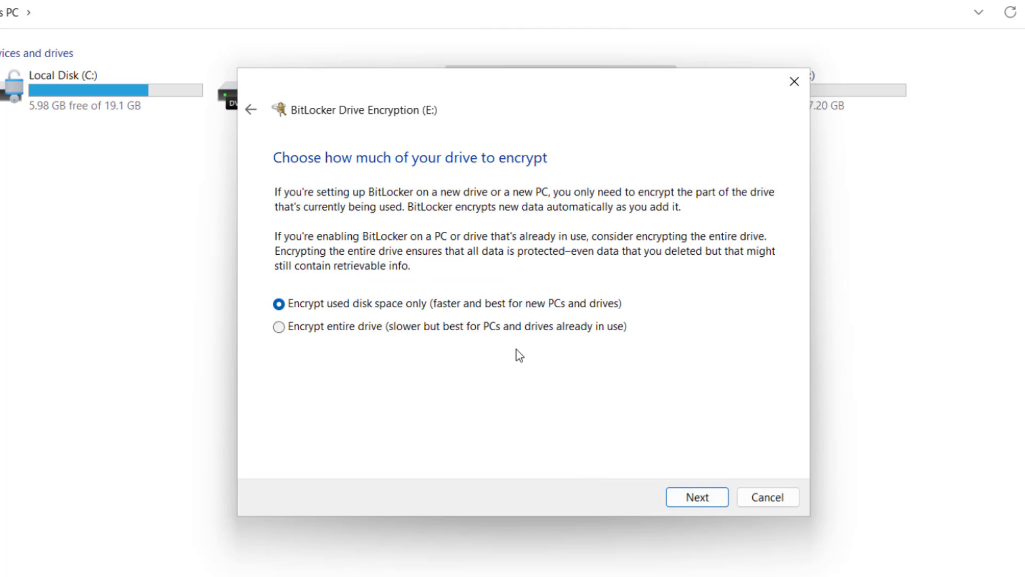
{"action": "left_click", "coordinate": [703, 498]}
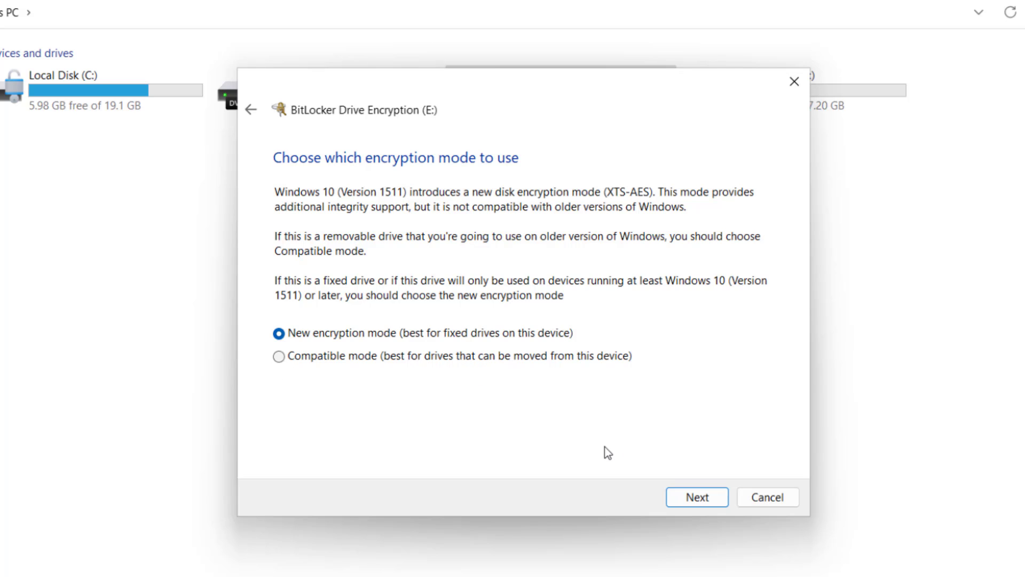
{"action": "left_click", "coordinate": [696, 500]}
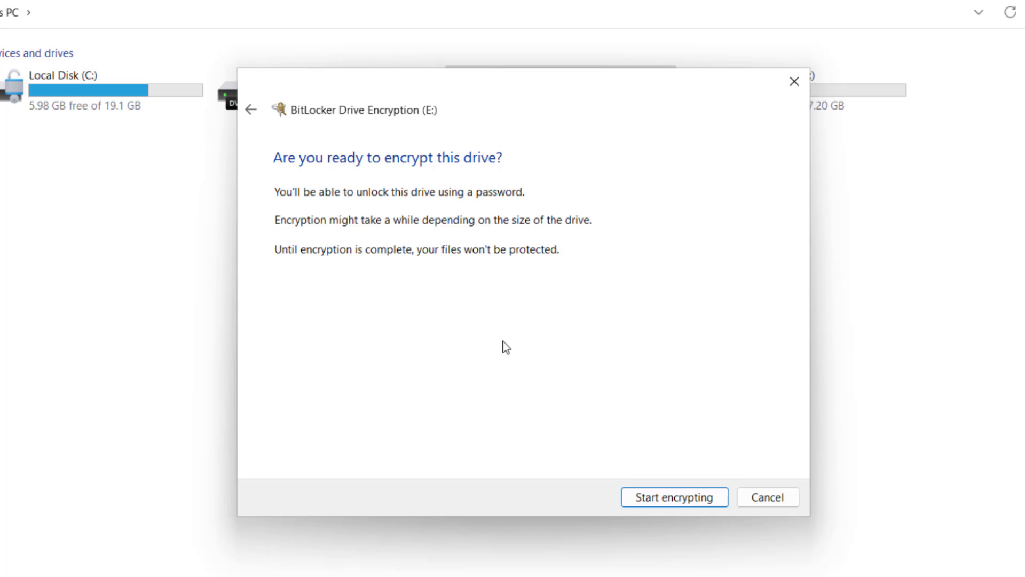
{"action": "left_click", "coordinate": [675, 497]}
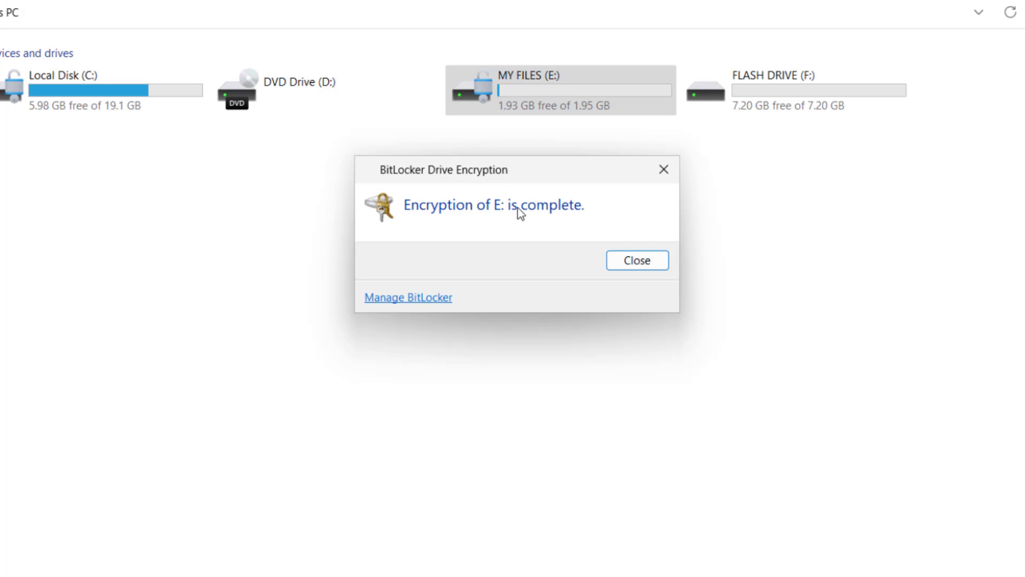
Dismiss the encryption-complete message and restart the computer from the Start menu
{"action": "left_click", "coordinate": [645, 264]}
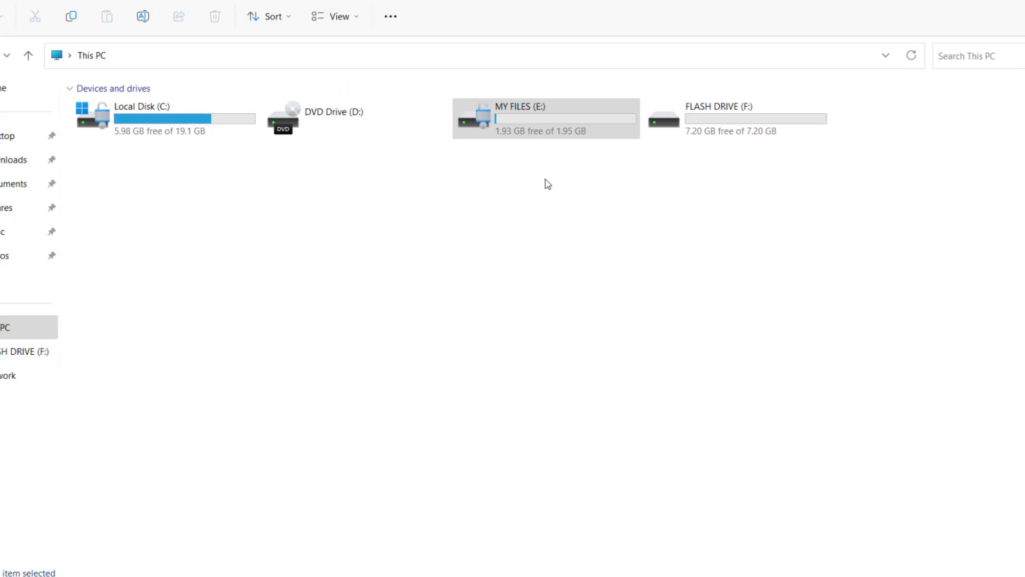
{"action": "left_click", "coordinate": [379, 560]}
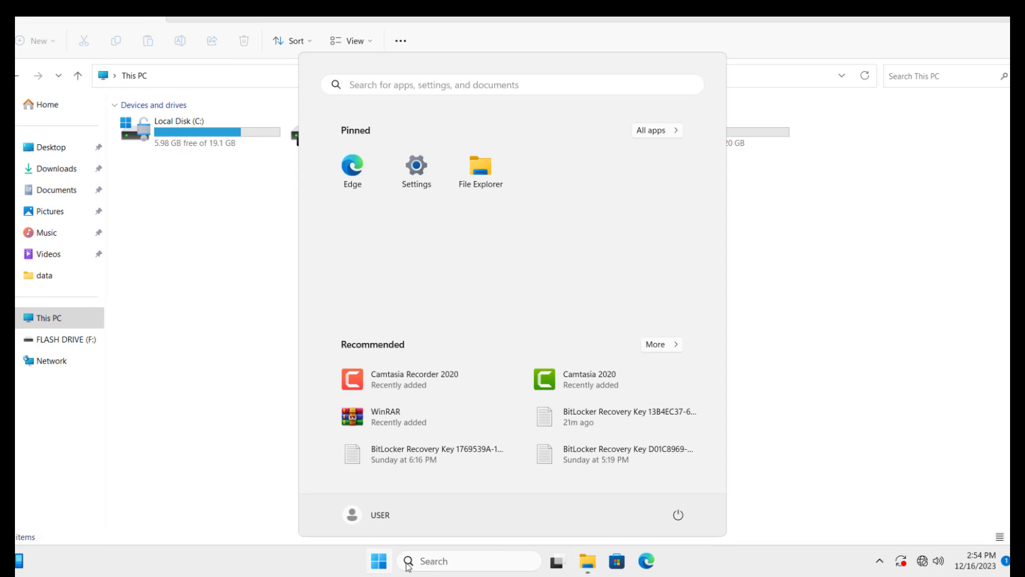
{"action": "left_click", "coordinate": [678, 515]}
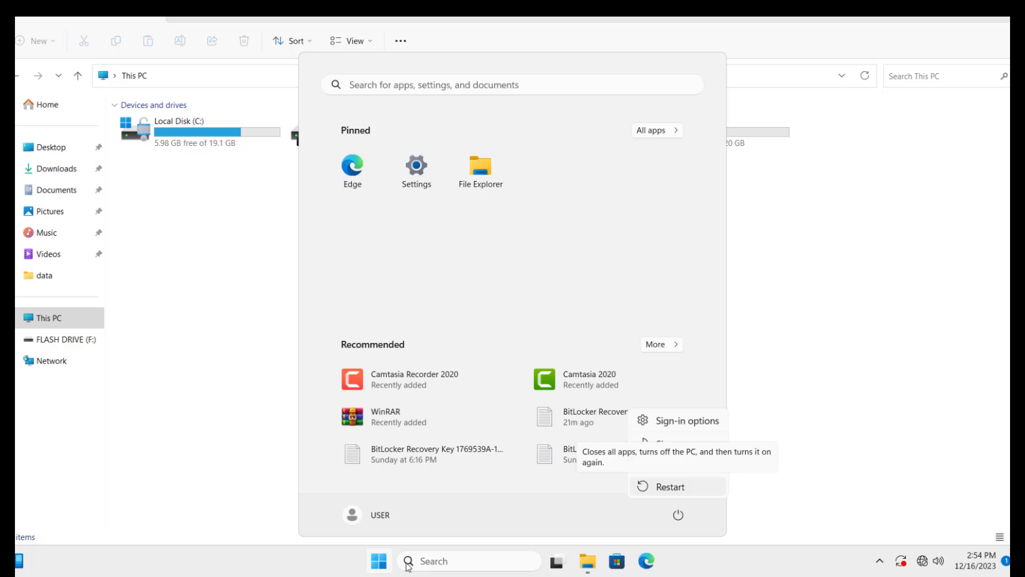
{"action": "left_click", "coordinate": [670, 487]}
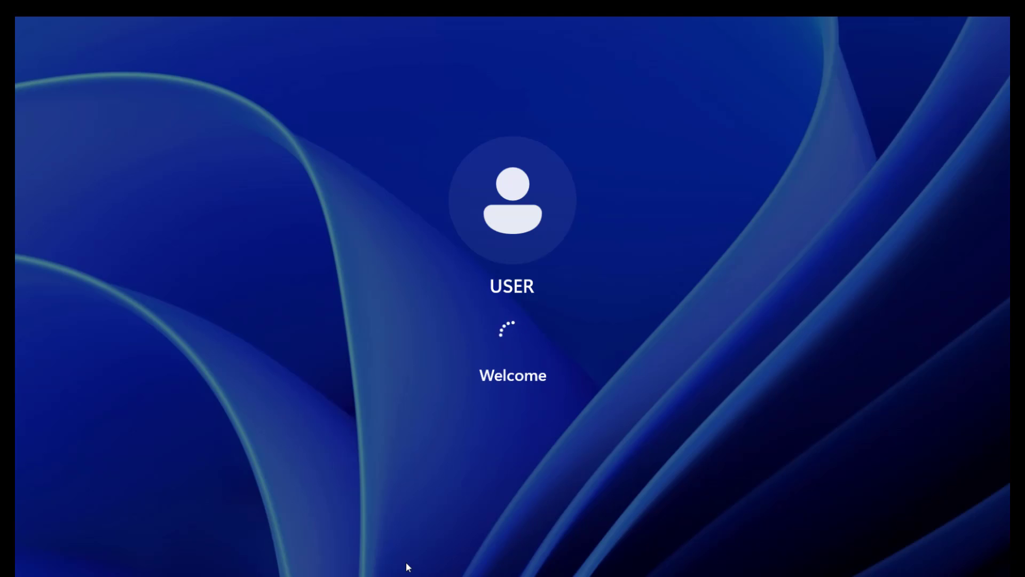
In File Explorer's This PC, open the locked Local Disk (E:) to get its unlock prompt
{"action": "key", "text": "super+e"}
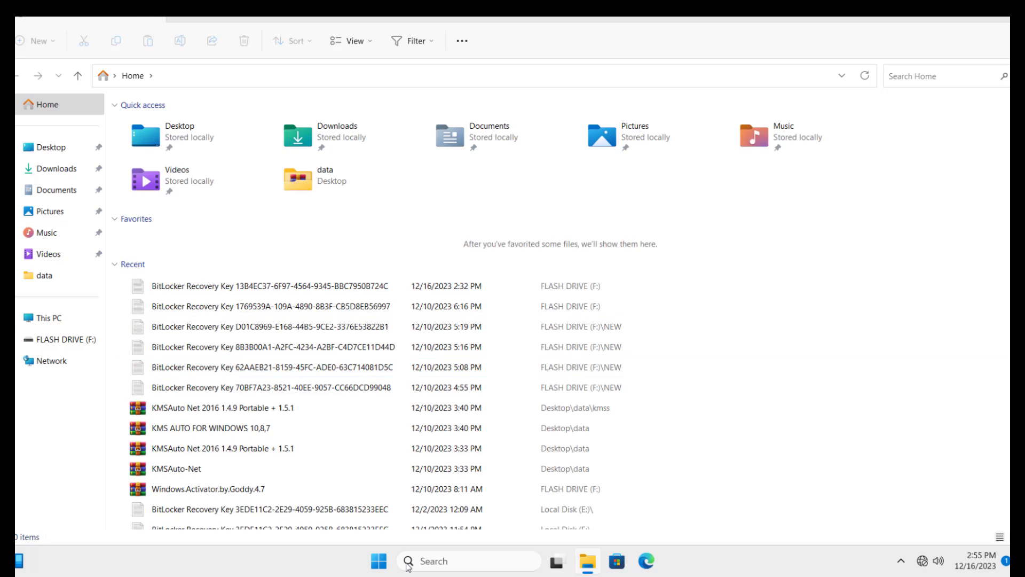
{"action": "left_click", "coordinate": [48, 318]}
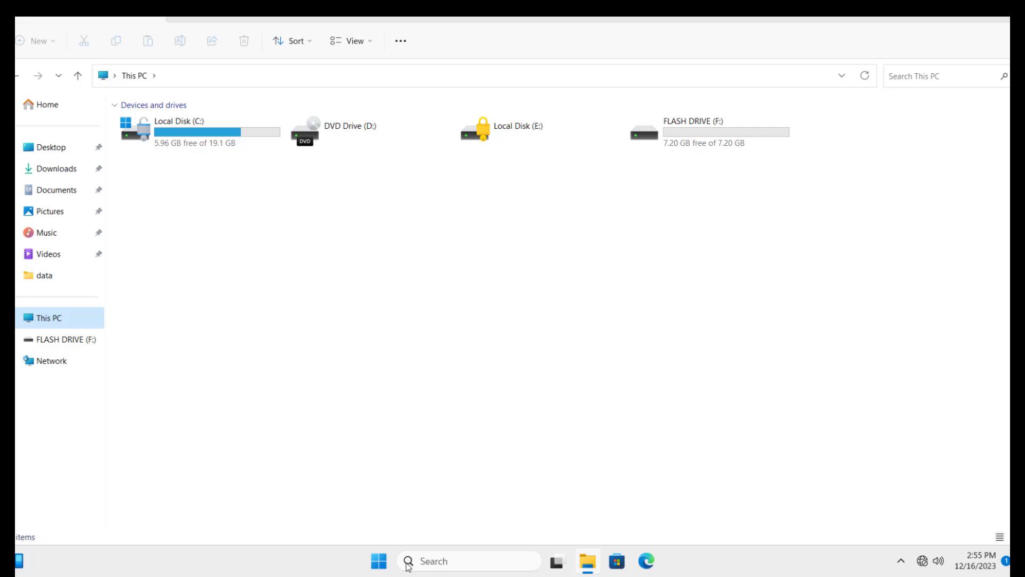
{"action": "left_click", "coordinate": [513, 128]}
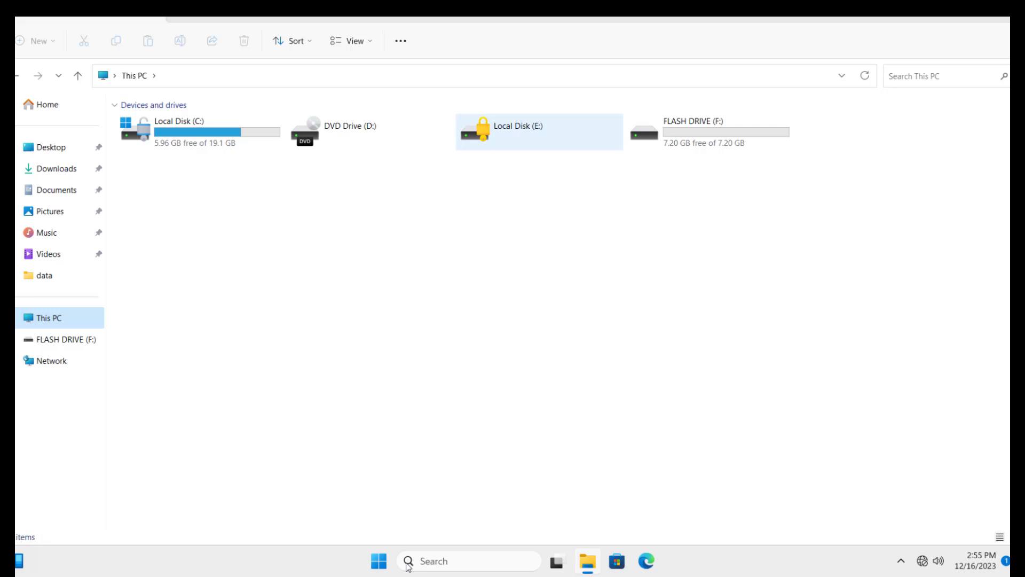
{"action": "double_click", "coordinate": [513, 128]}
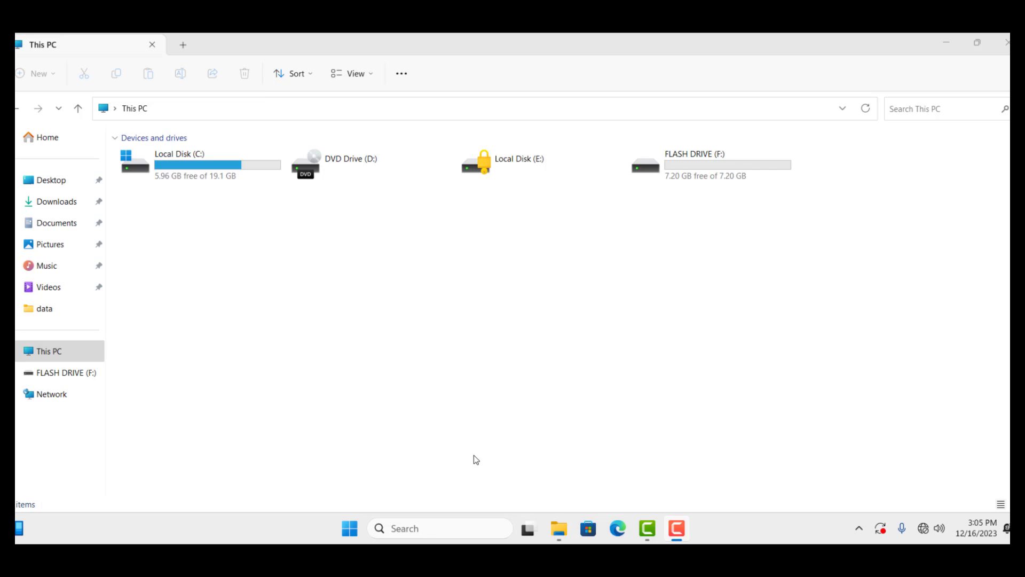
Unlock drive E: by entering its BitLocker password, restoring MY FILES (E:) with 1.93 GB free
{"action": "left_click", "coordinate": [652, 383]}
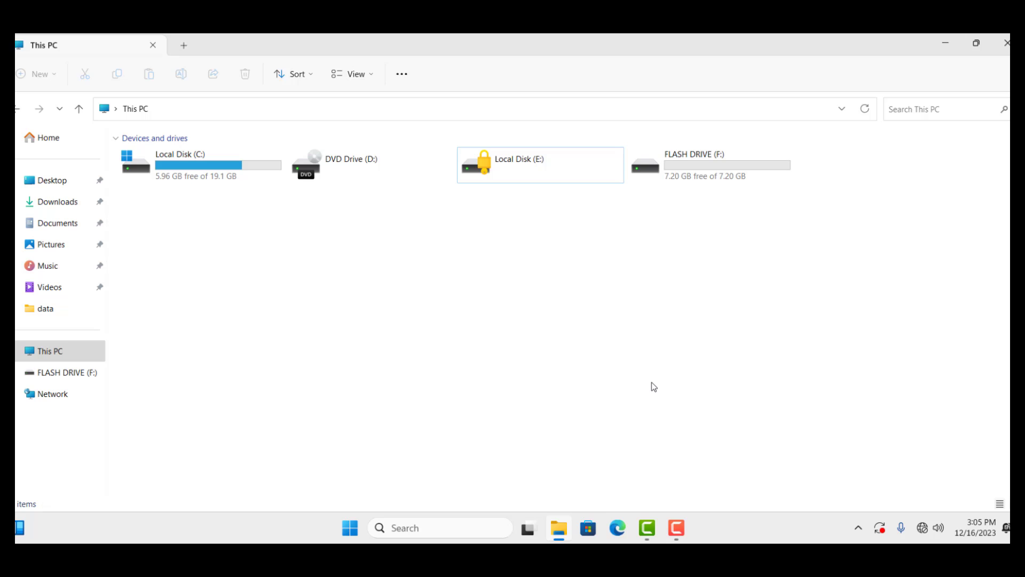
{"action": "double_click", "coordinate": [527, 172]}
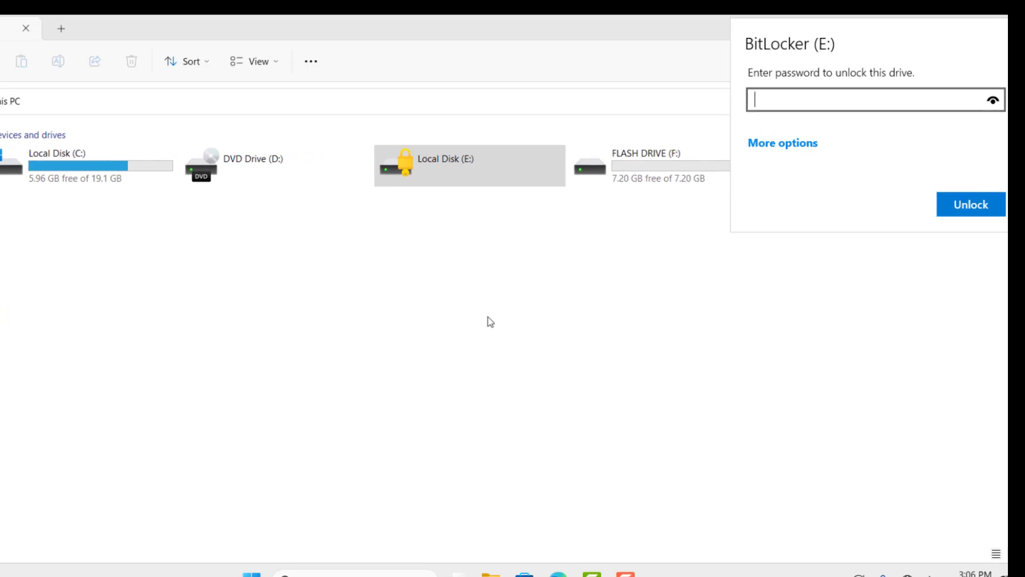
{"action": "type", "text": "•••"}
{"action": "type", "text": "•••••"}
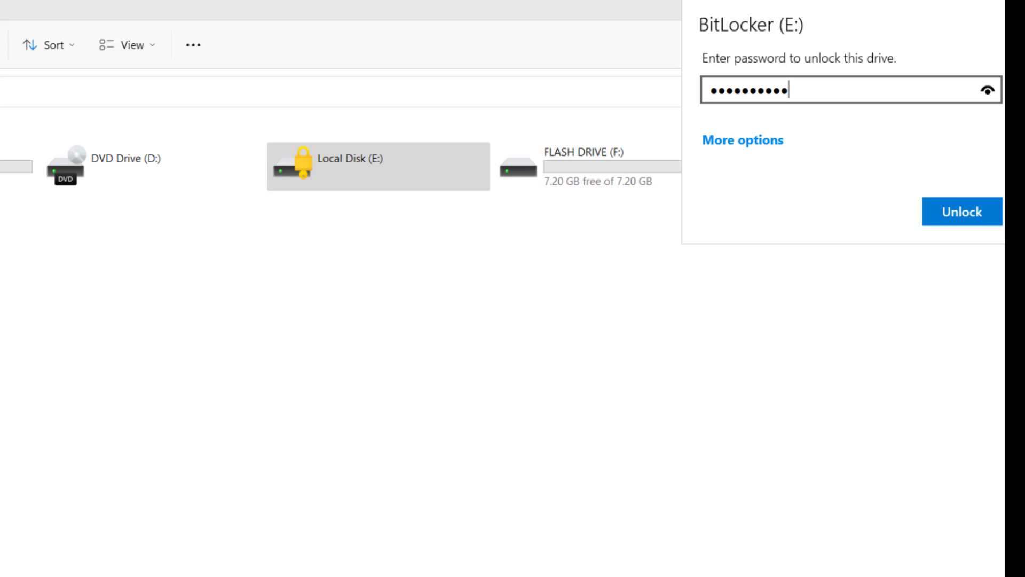
{"action": "left_click", "coordinate": [956, 212]}
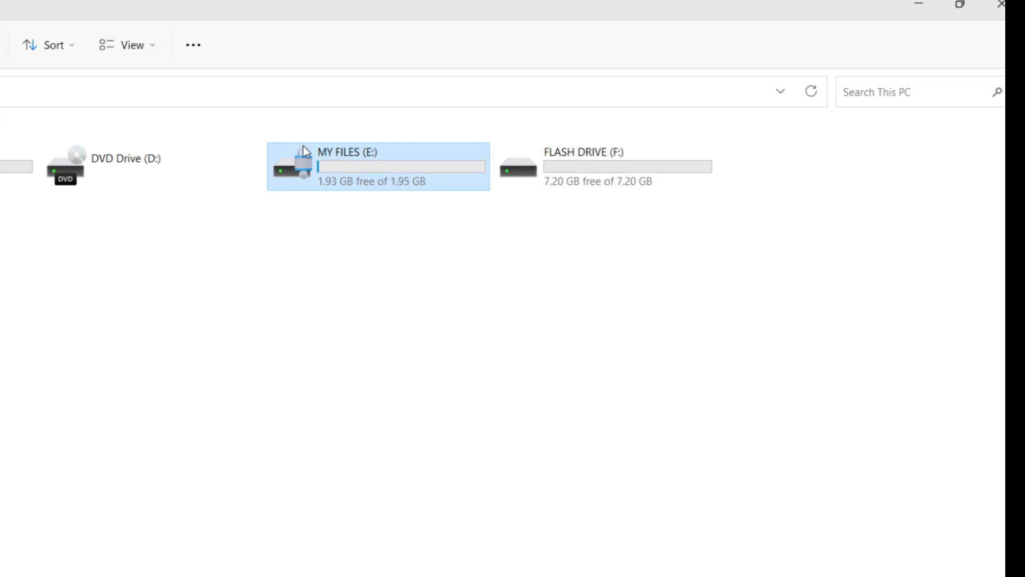
From E:'s Manage BitLocker page, turn off BitLocker and confirm decrypting MY FILES (E:)
{"action": "right_click", "coordinate": [366, 171]}
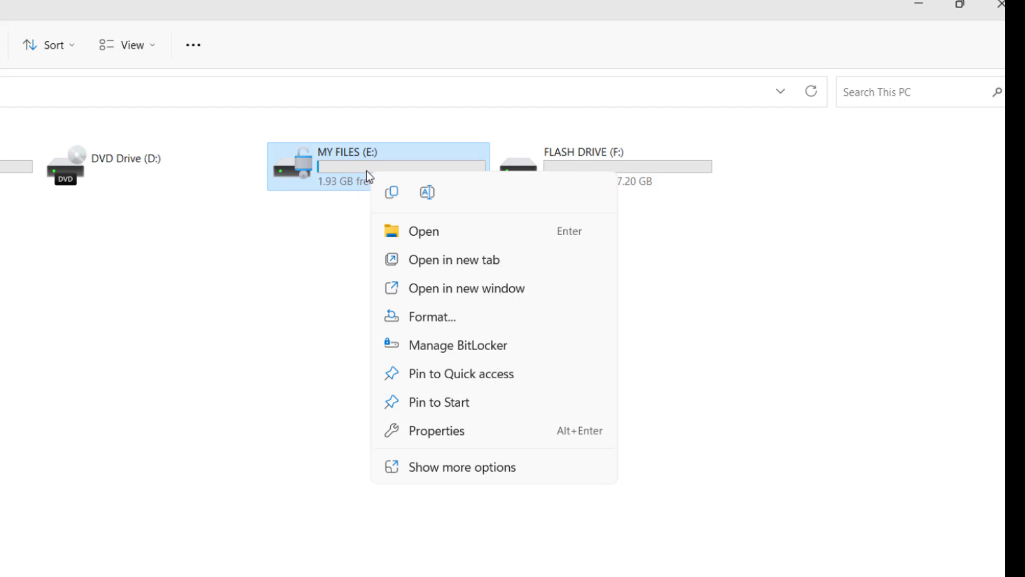
{"action": "left_click", "coordinate": [440, 350]}
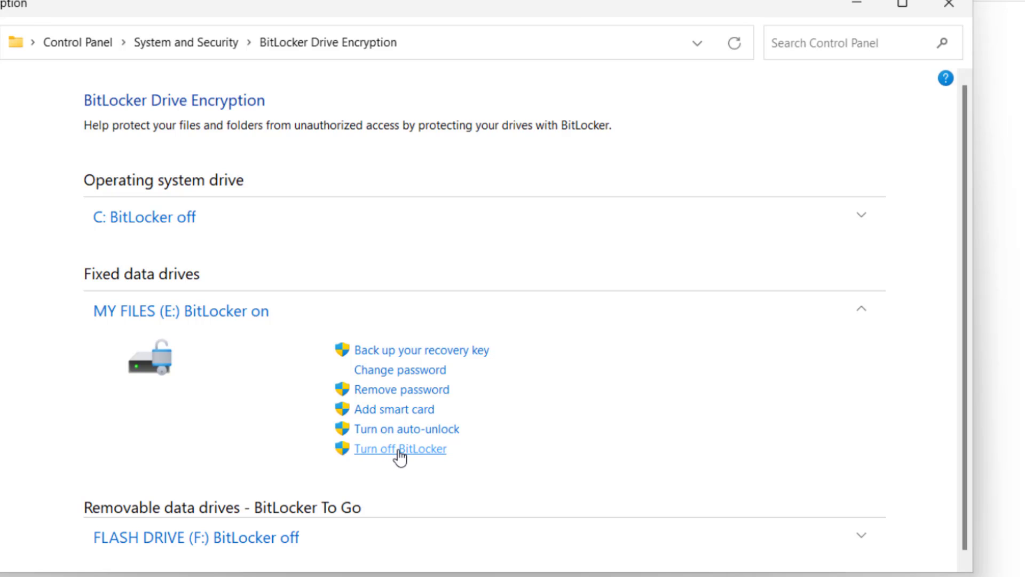
{"action": "left_click", "coordinate": [401, 453]}
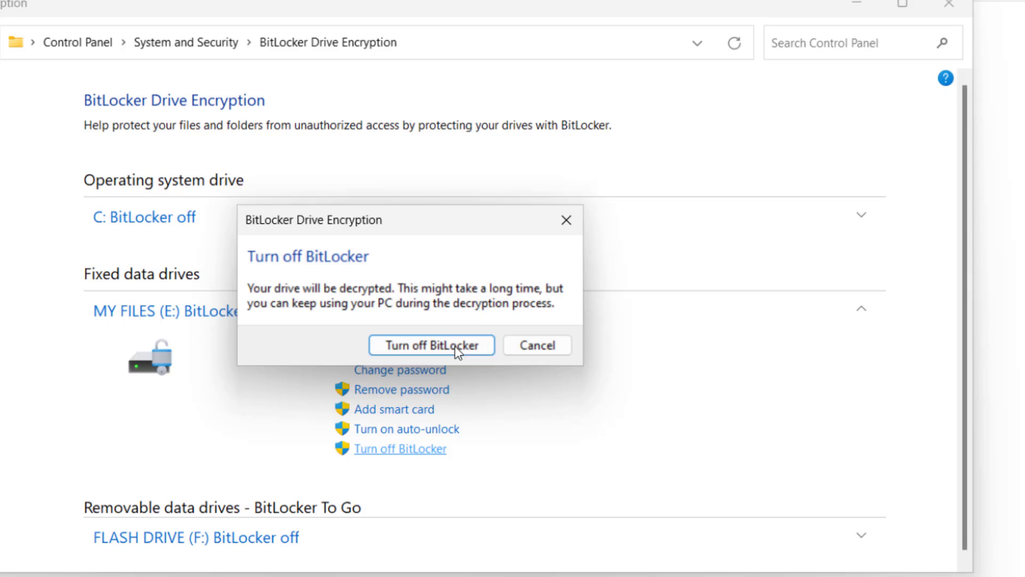
{"action": "left_click", "coordinate": [423, 347]}
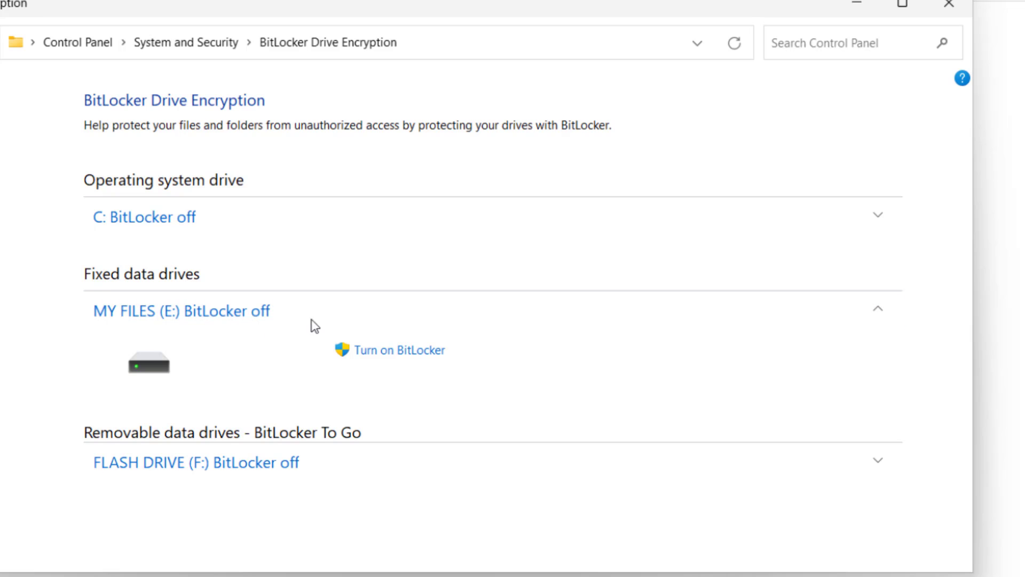
{"action": "left_click", "coordinate": [949, 4]}
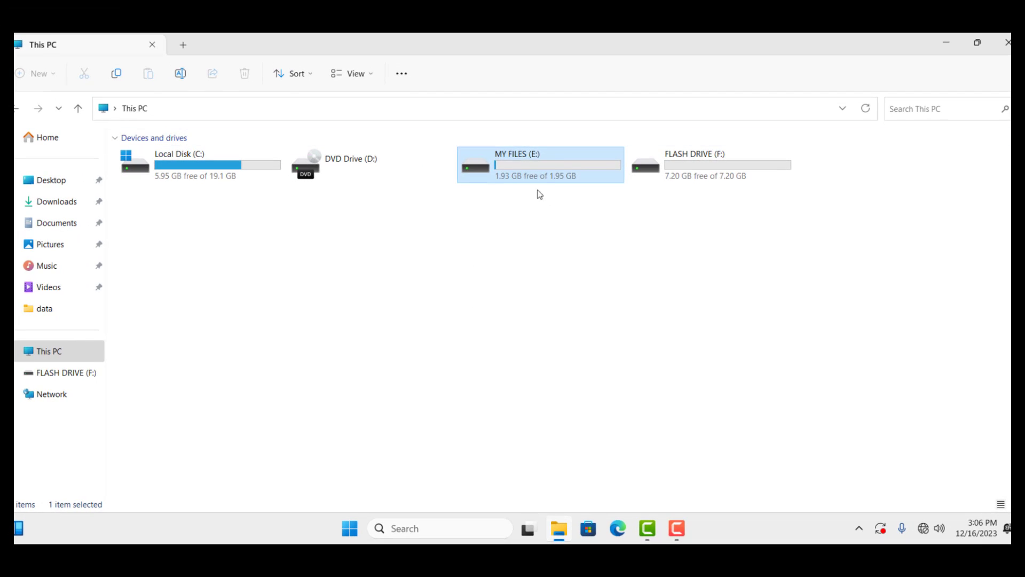